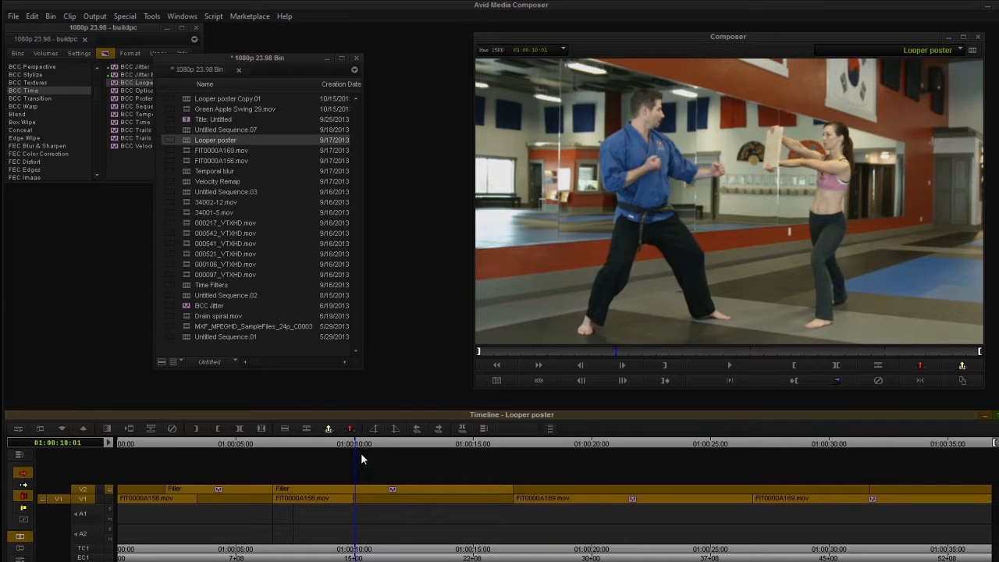
Open the Looper poster.Copy.01 sequence and play its first shot from the start to preview it
double_click(195, 99)
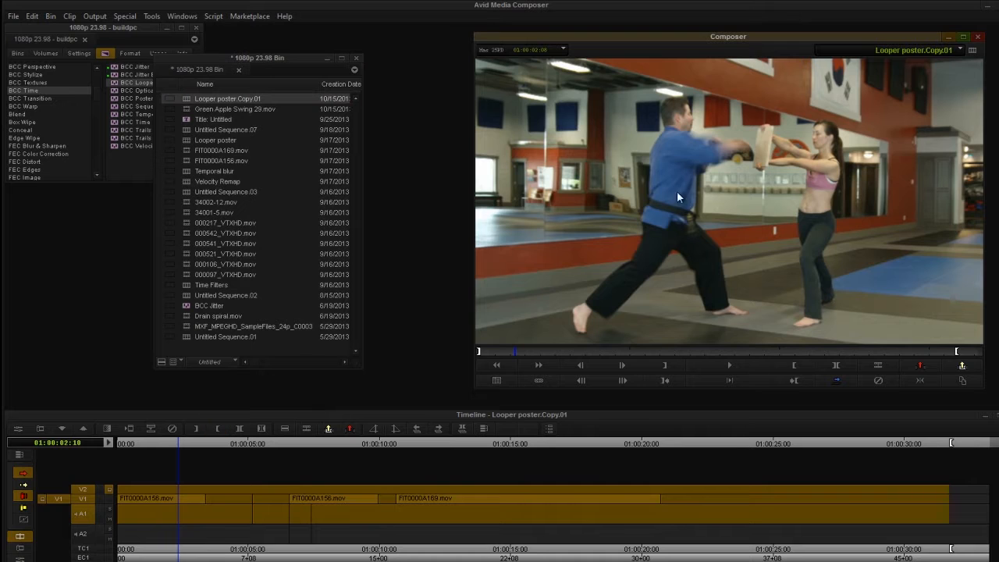
drag(154, 447, 84, 452)
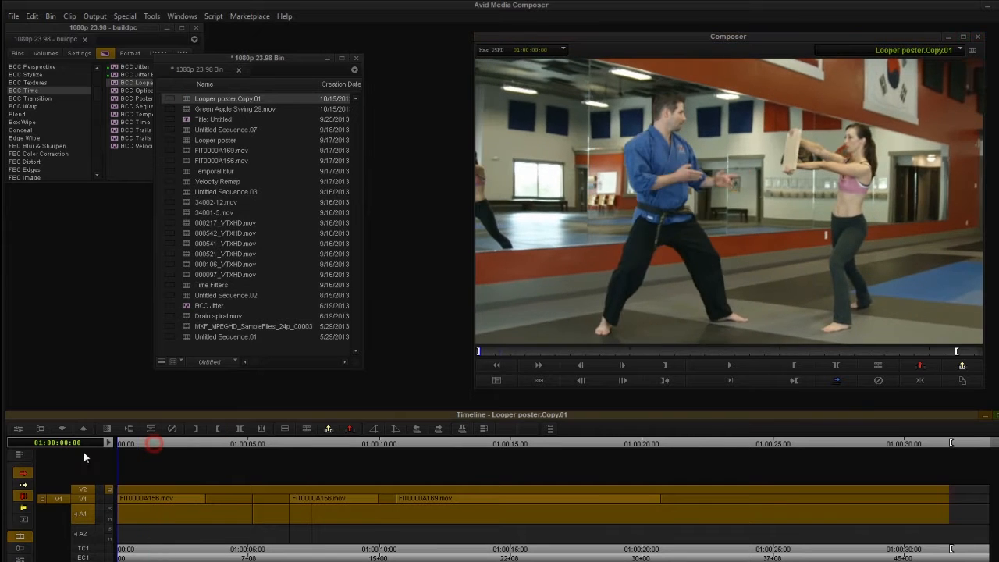
click(728, 365)
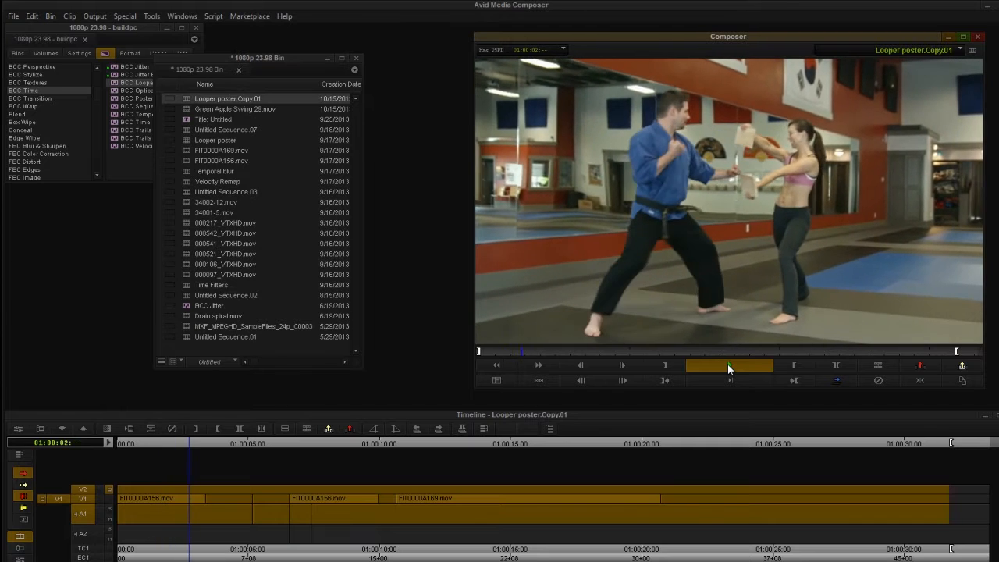
click(727, 365)
drag(193, 442, 184, 475)
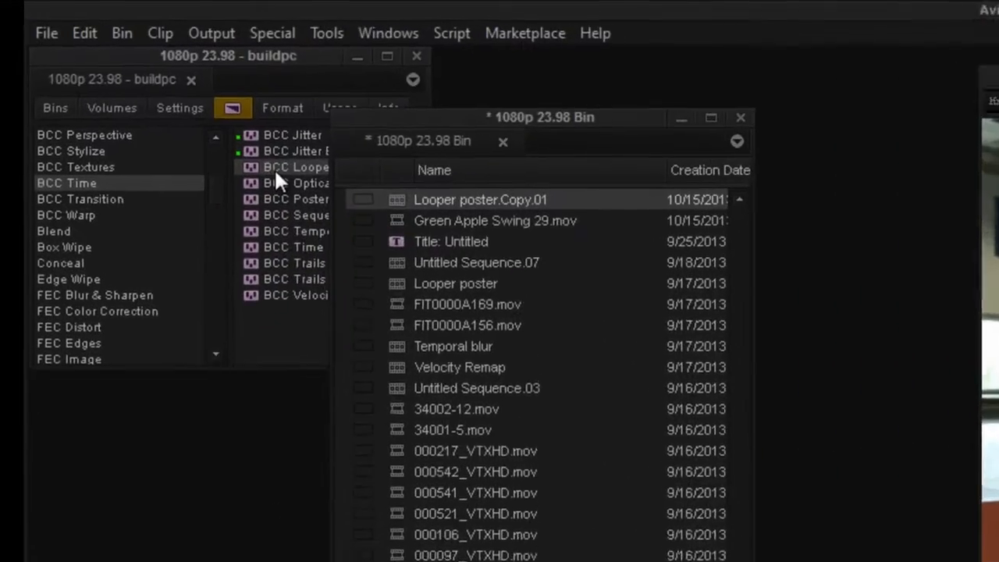
Apply the BCC Looper effect to the first FIT0000A156.mov clip on V1 and open its effect settings
click(142, 92)
drag(284, 177, 185, 548)
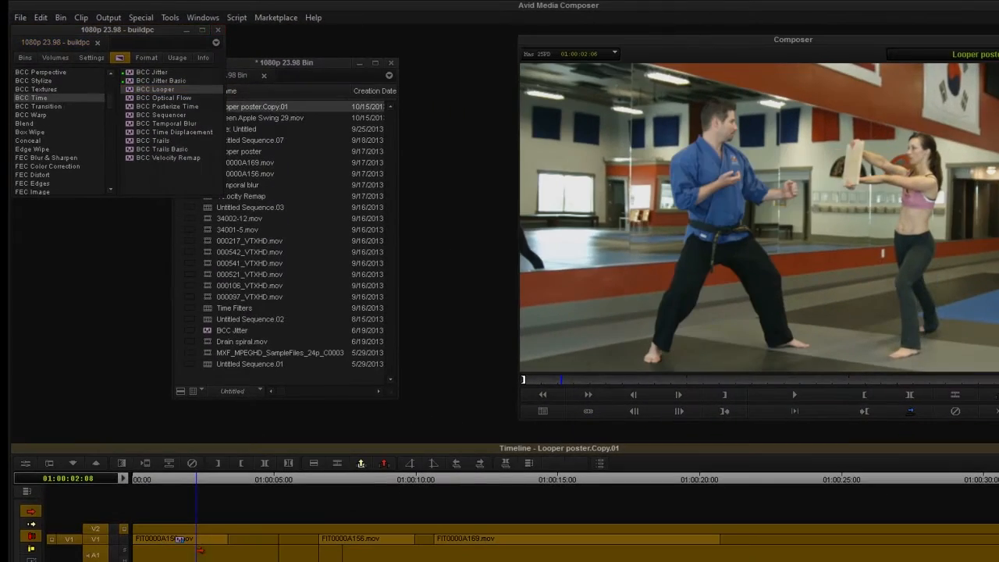
click(137, 478)
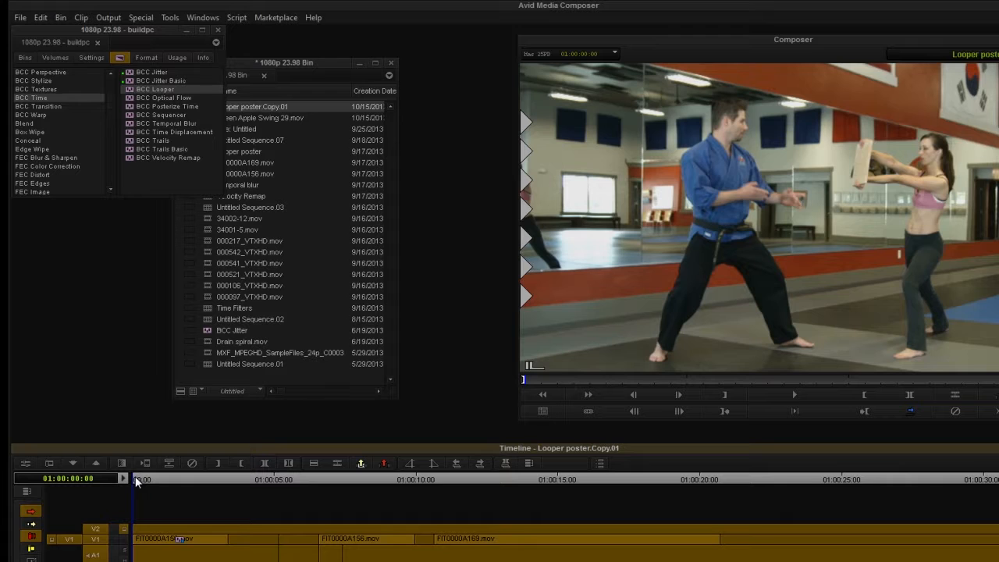
drag(135, 476, 178, 518)
click(53, 463)
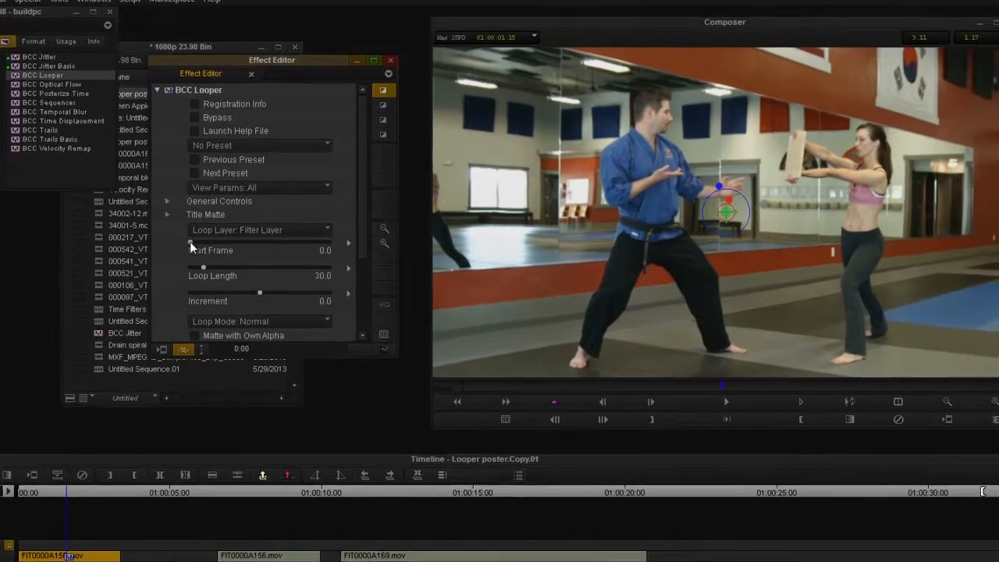
Set the Looper effect's Start Frame to 37 and play the clip to preview the loop
click(293, 246)
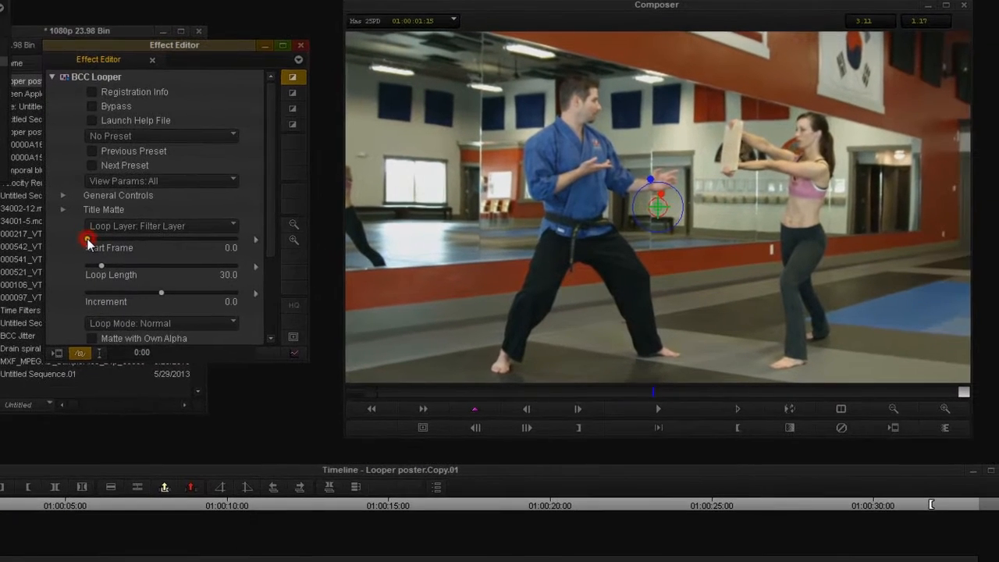
drag(87, 245, 218, 272)
click(3, 506)
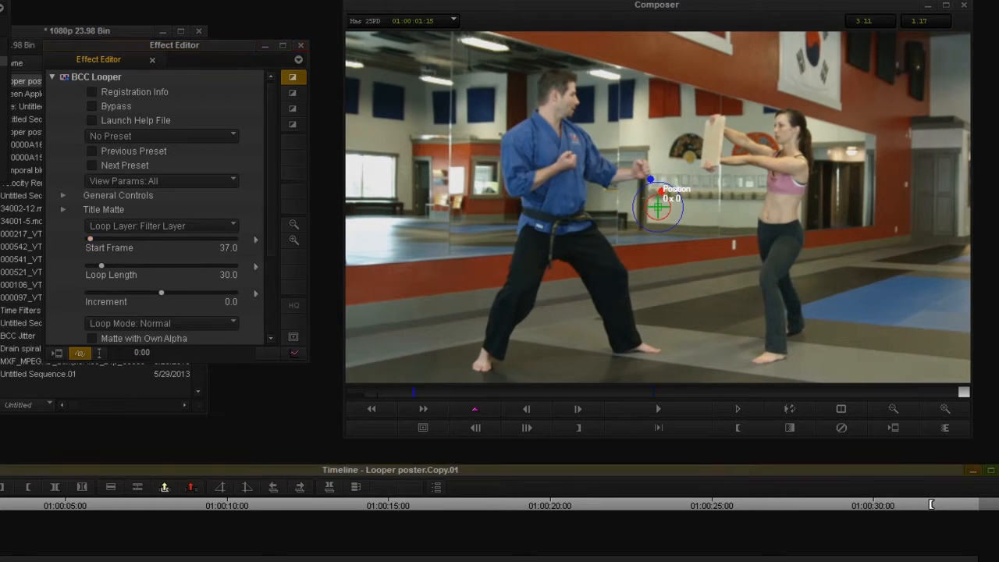
key(space)
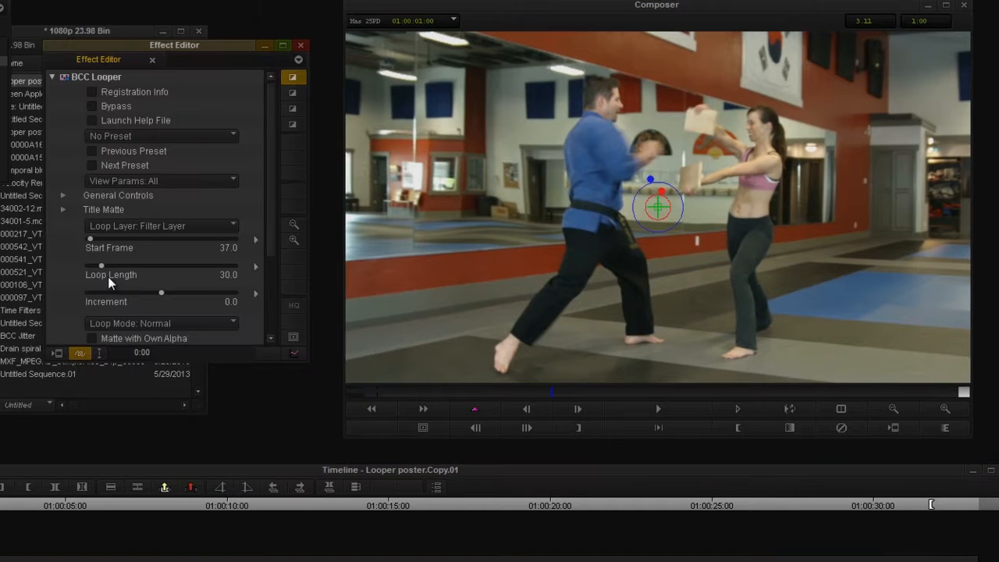
Set the Looper's Loop Length to 10 and its Increment to 3, previewing the looped clip
click(102, 265)
click(2, 506)
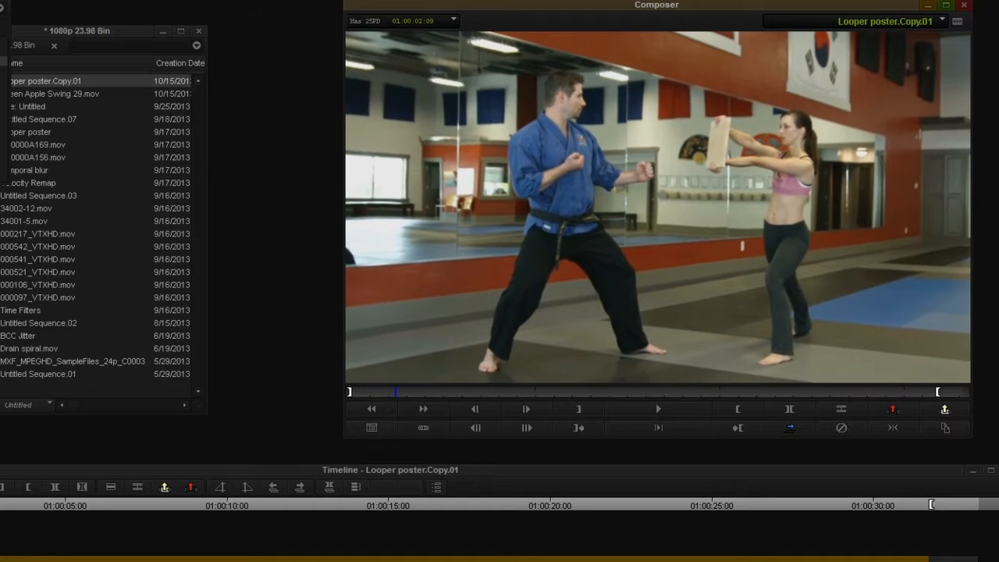
click(28, 518)
drag(28, 519, 0, 518)
key(space)
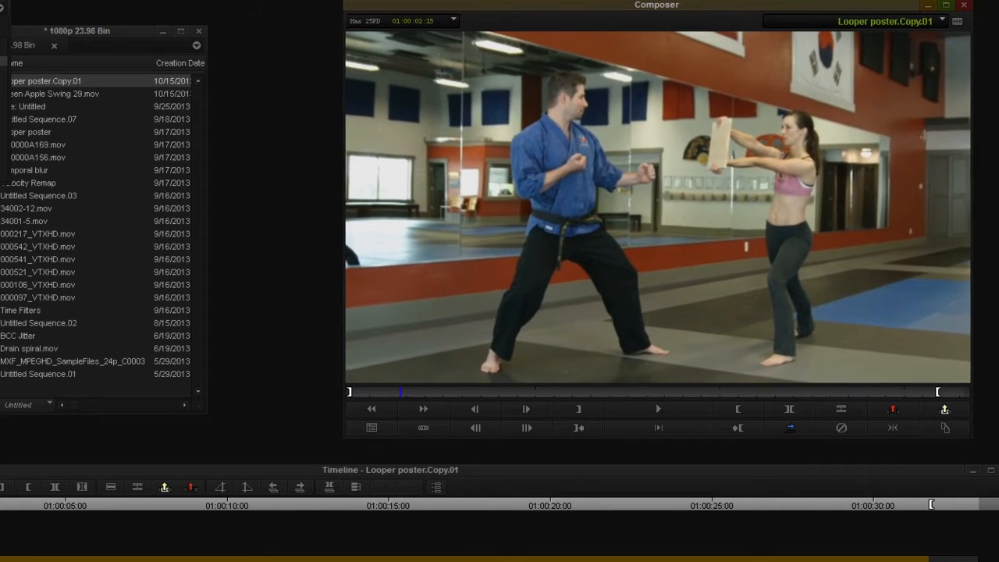
click(0, 487)
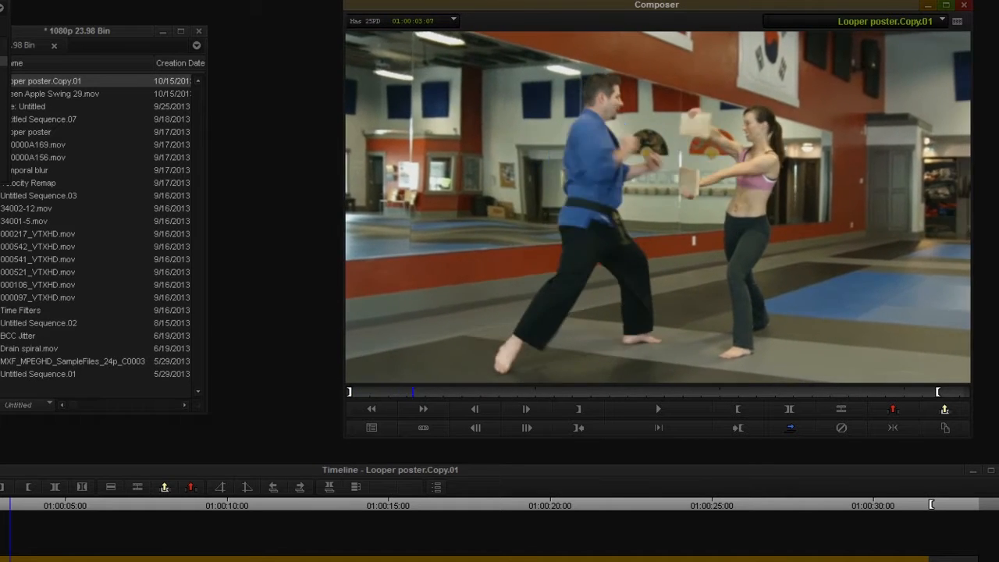
key(space)
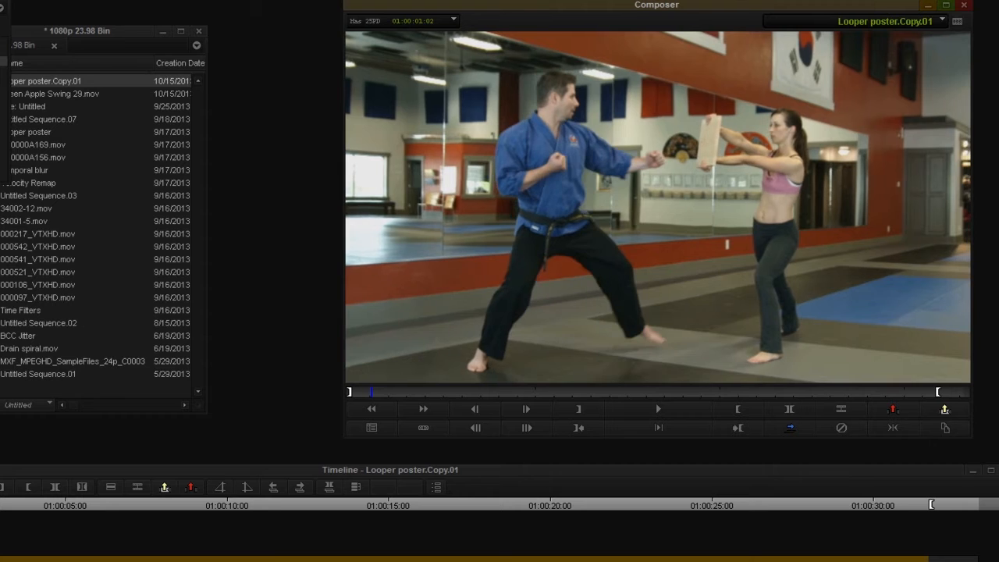
In the Looper's Fade settings, keep Cross Fade, set Overlap to 2 and preview the clip
click(2, 487)
click(71, 252)
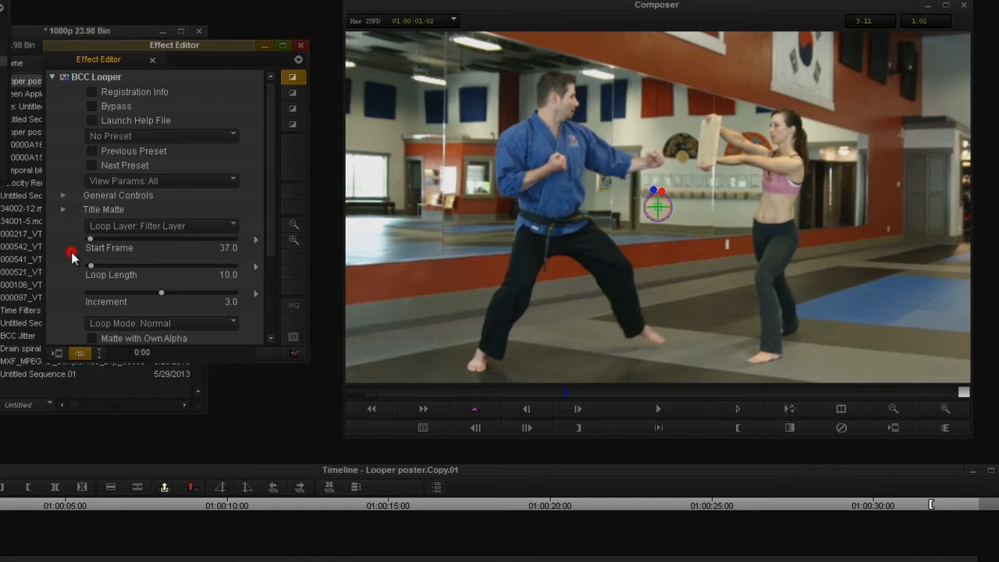
scroll(71, 252, down, 5)
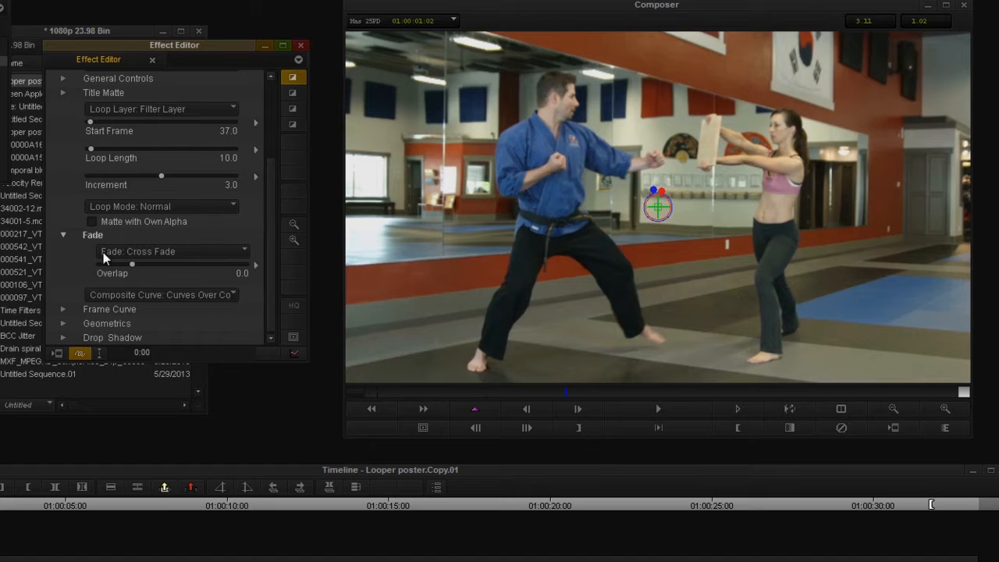
click(149, 253)
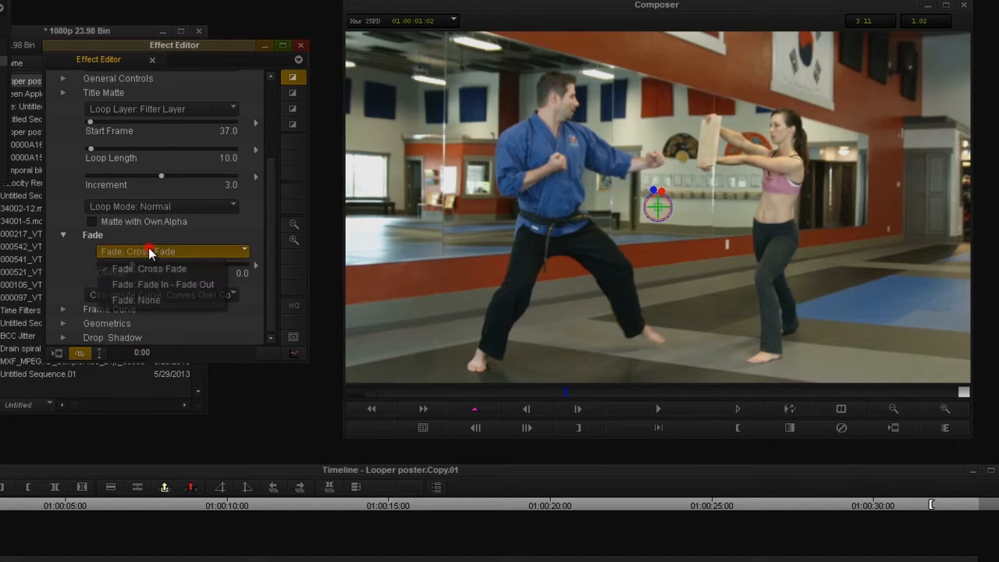
click(115, 268)
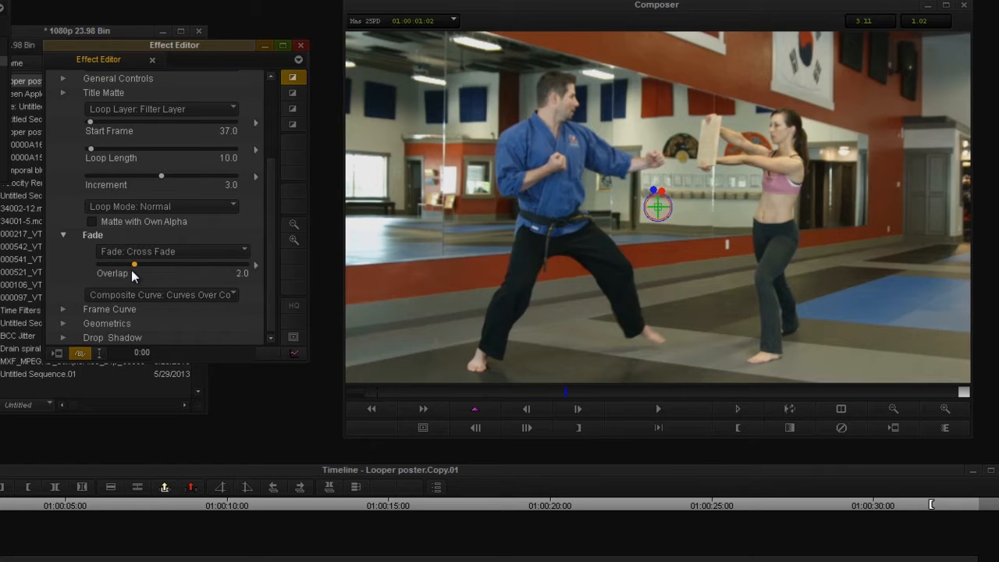
click(2, 506)
key(space)
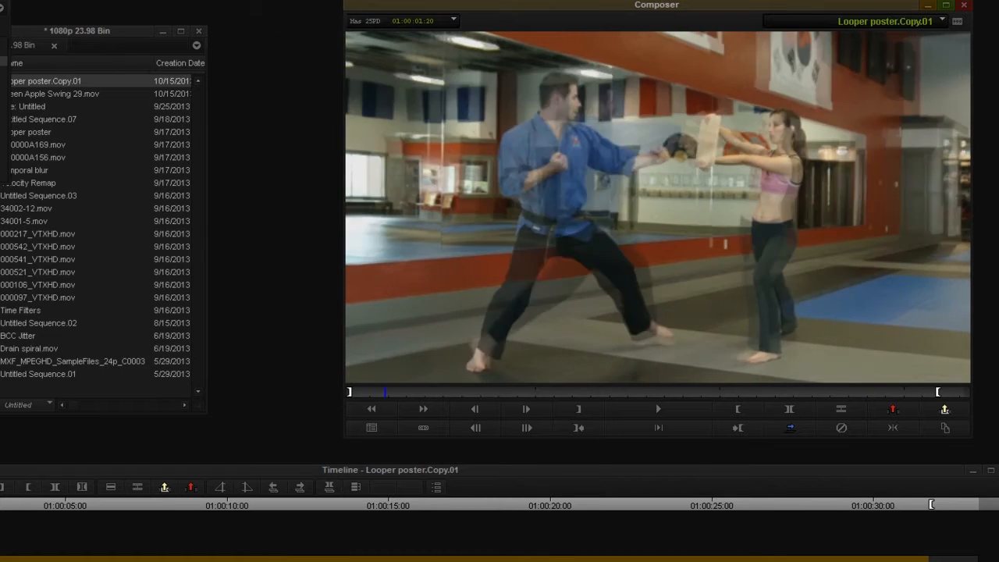
Raise the Looper's cross-fade Overlap to 10 and preview the blended loops
click(2, 486)
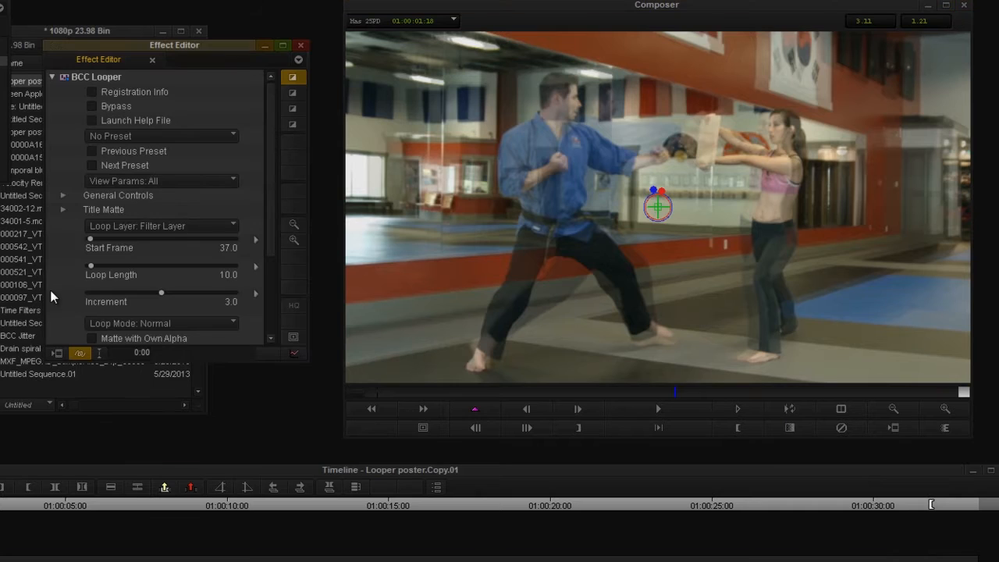
scroll(74, 287, down, 3)
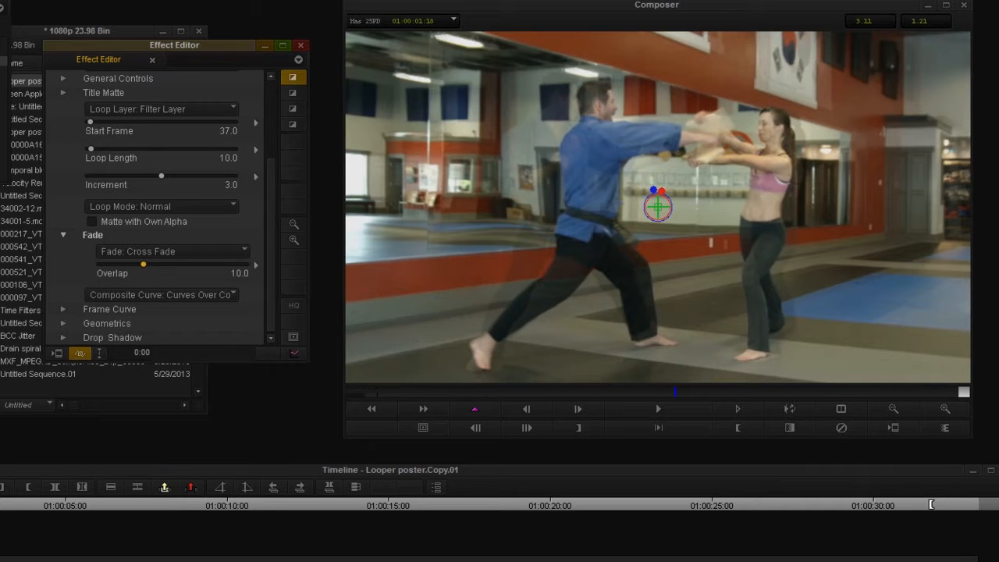
key(space)
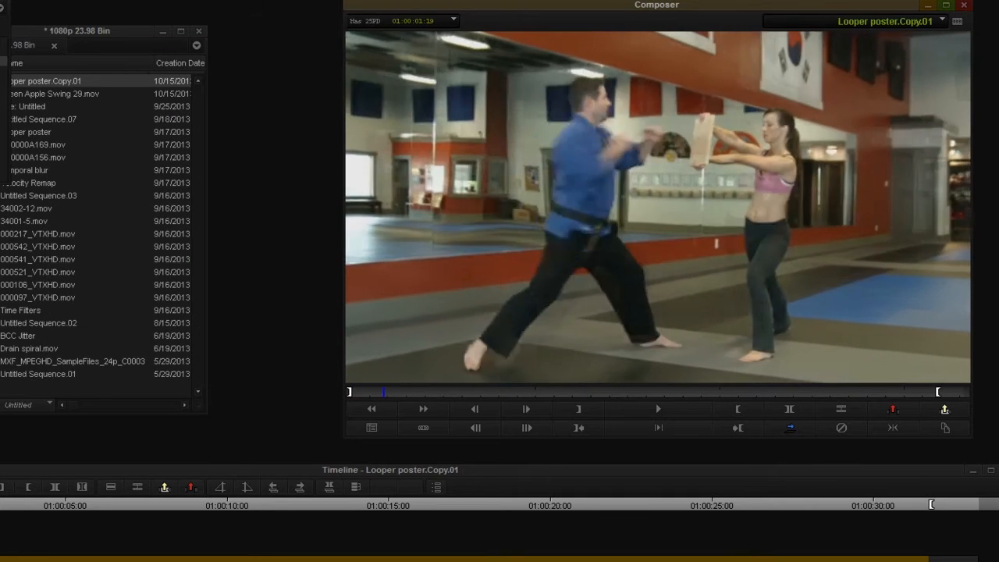
click(2, 541)
Reduce the Looper's cross-fade Overlap to 0.5 and preview the clip
click(1, 487)
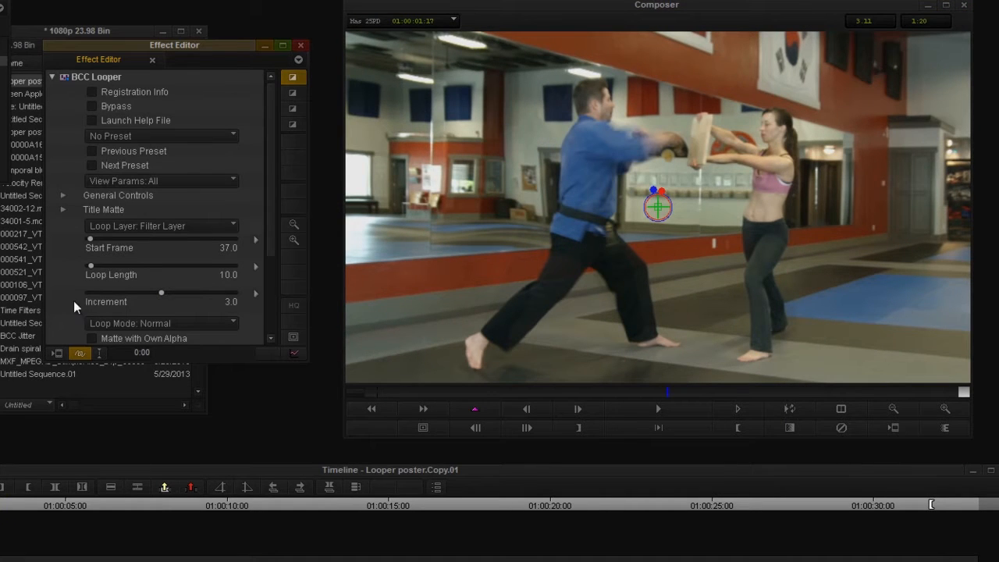
scroll(64, 306, down, 3)
scroll(64, 307, down, 1)
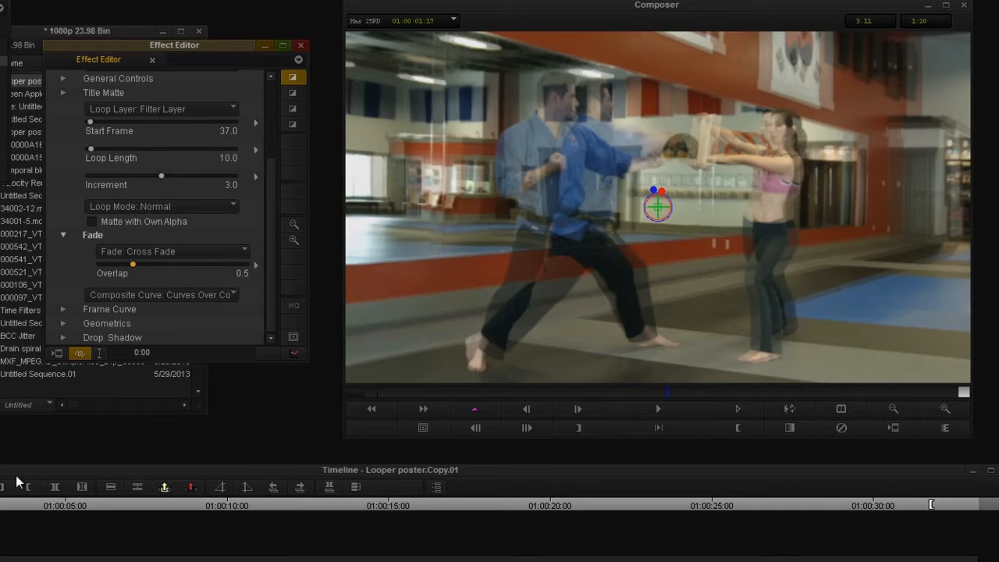
key(space)
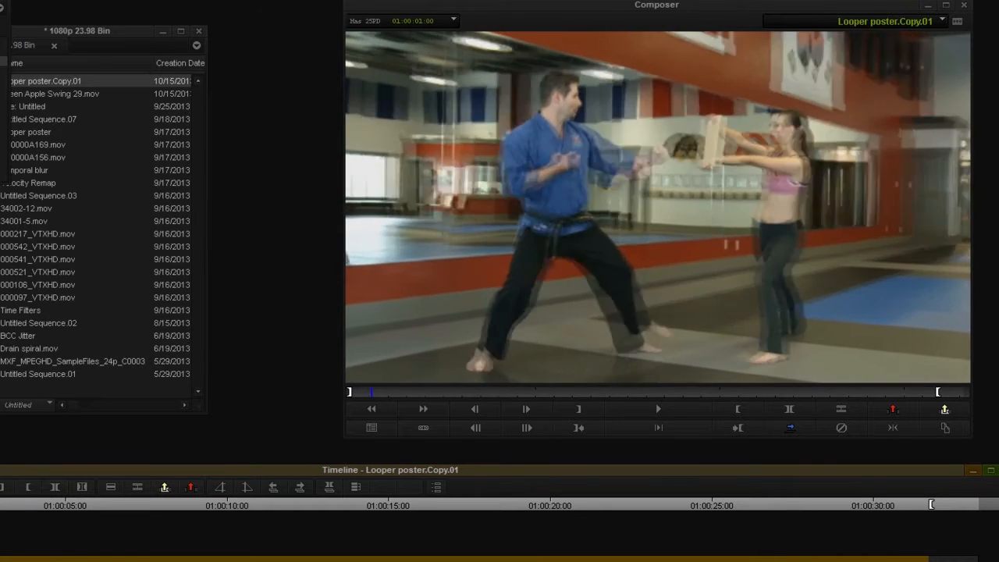
key(shift+F11)
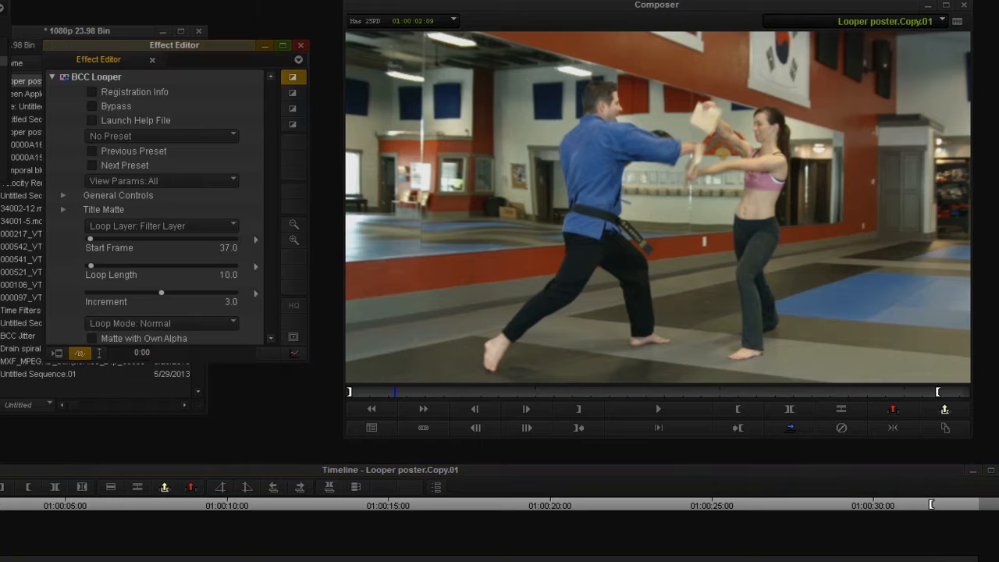
Remove the Looper effect from the first V1 clip and apply BCC Looper to the filler on V2
drag(0, 507, 204, 547)
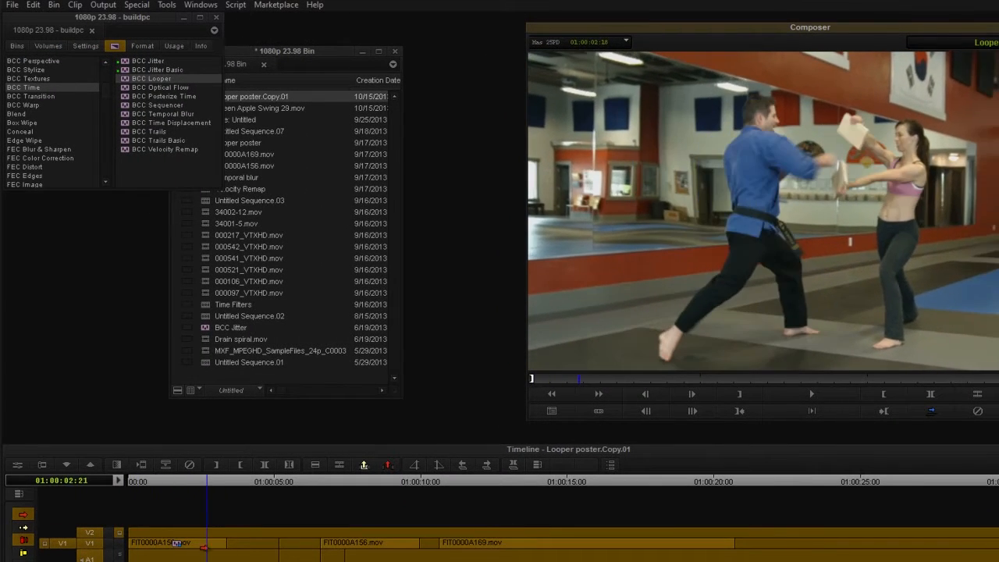
click(179, 481)
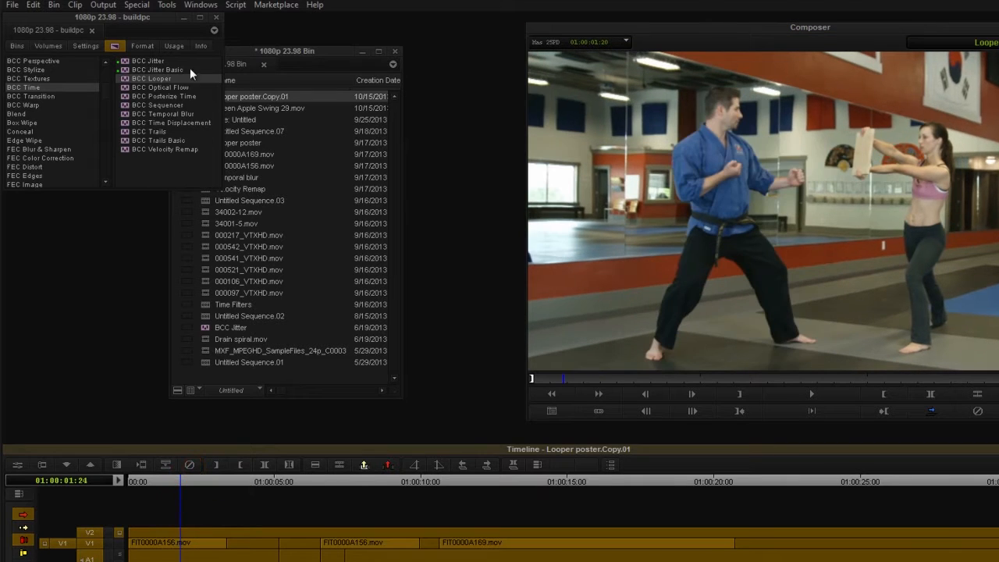
drag(148, 78, 201, 537)
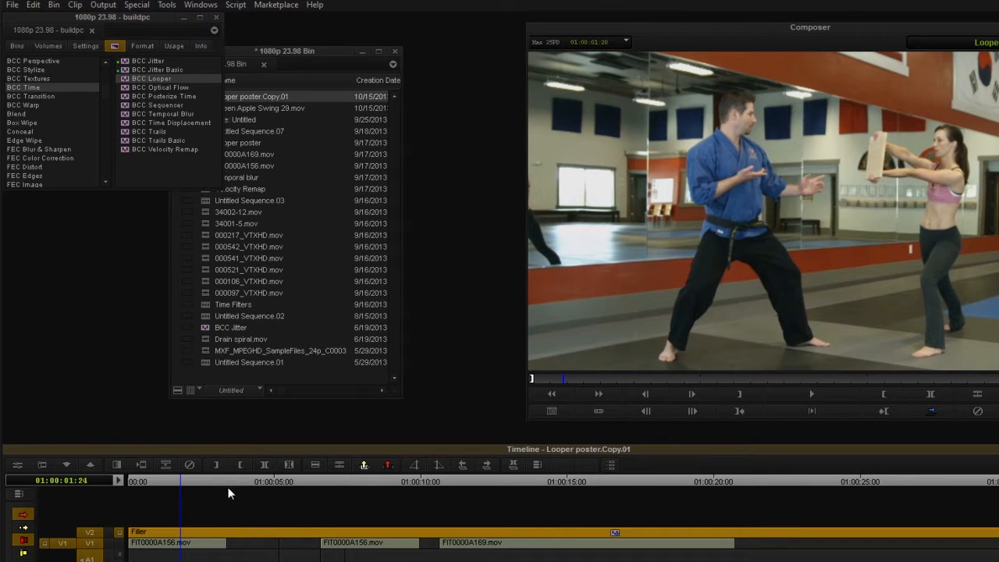
Cut the V2 Looper filler at 01:00:05:21 and trim its head to start about 2 seconds into the sequence
drag(161, 475, 295, 500)
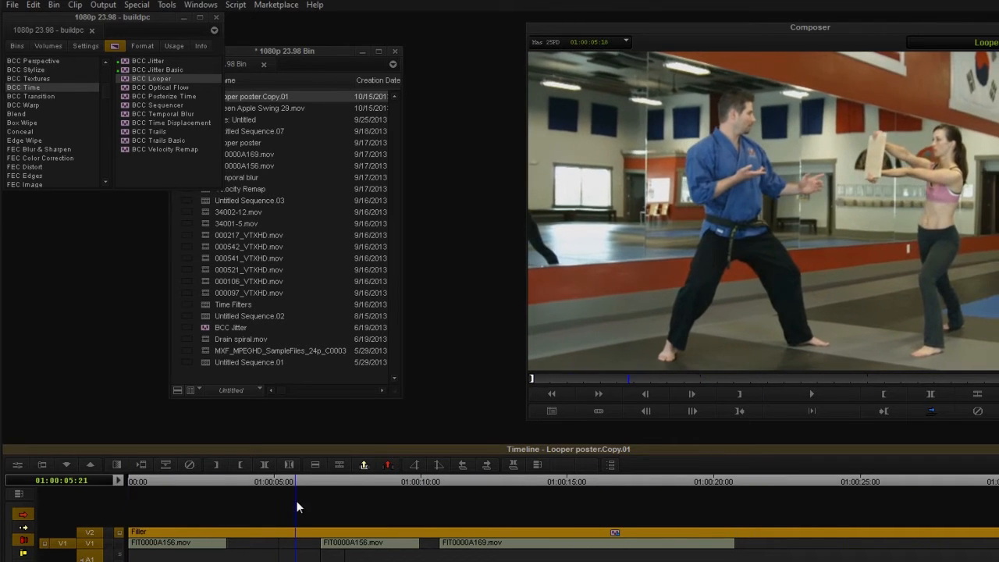
click(340, 465)
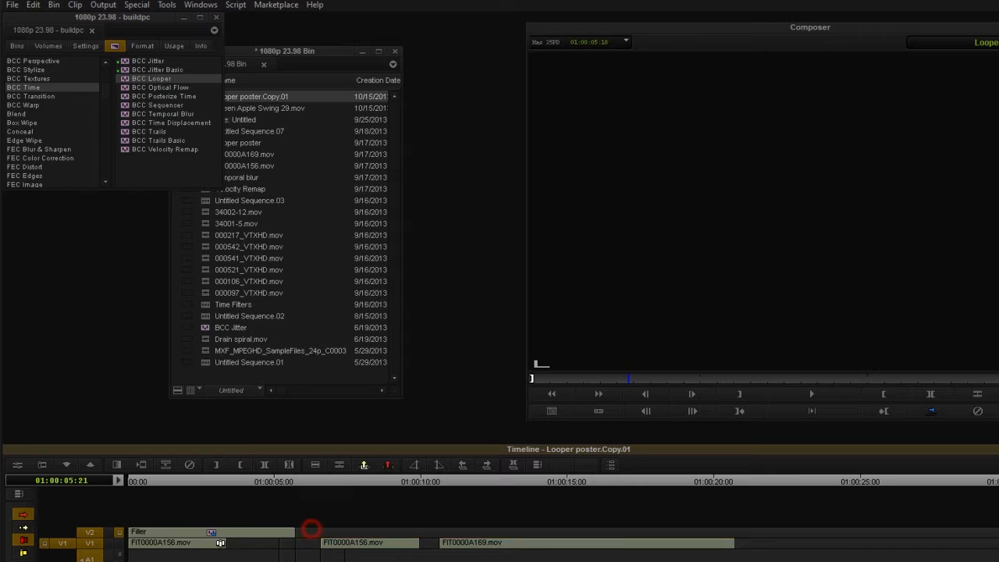
drag(210, 485, 169, 483)
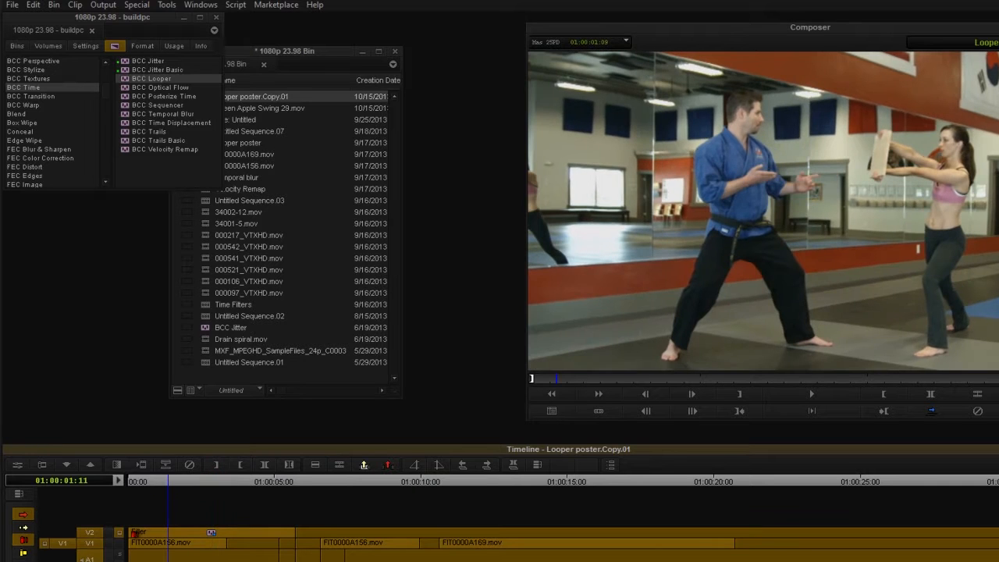
click(138, 532)
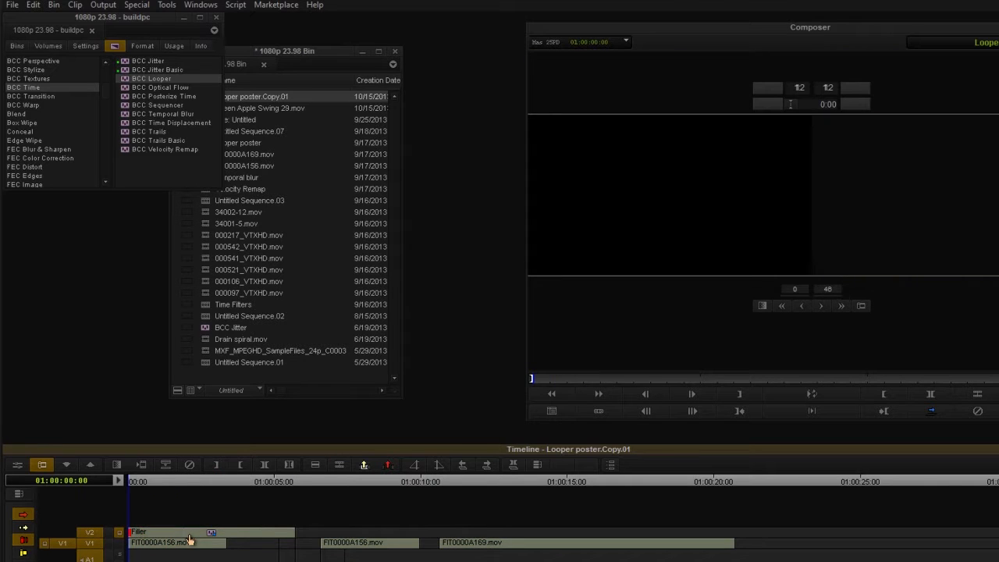
drag(190, 538, 190, 538)
Park the playhead at 01:00:02:21 over the V2 filler and open its BCC Looper effect settings
drag(172, 484, 206, 489)
click(213, 531)
click(204, 542)
drag(179, 476, 207, 531)
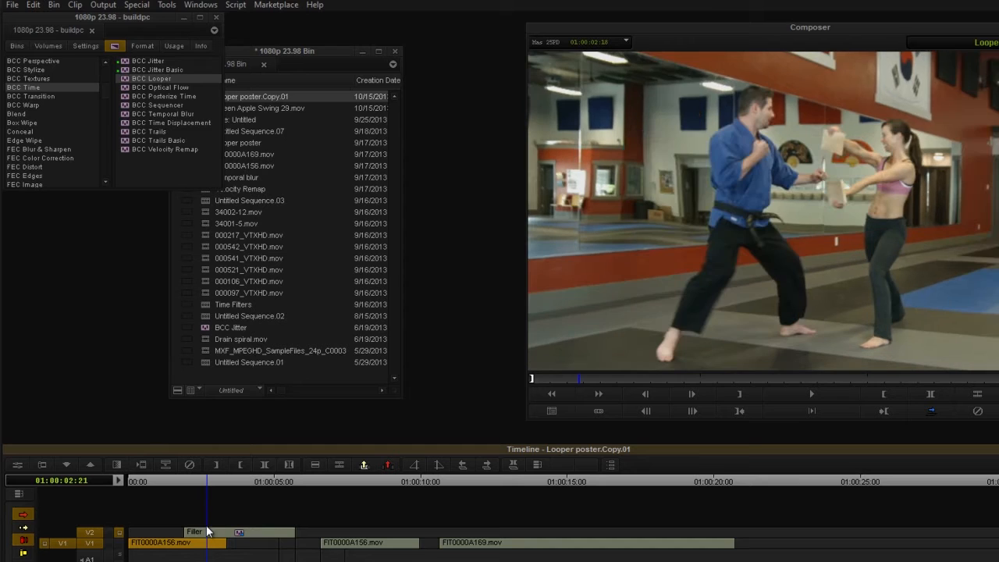
click(17, 464)
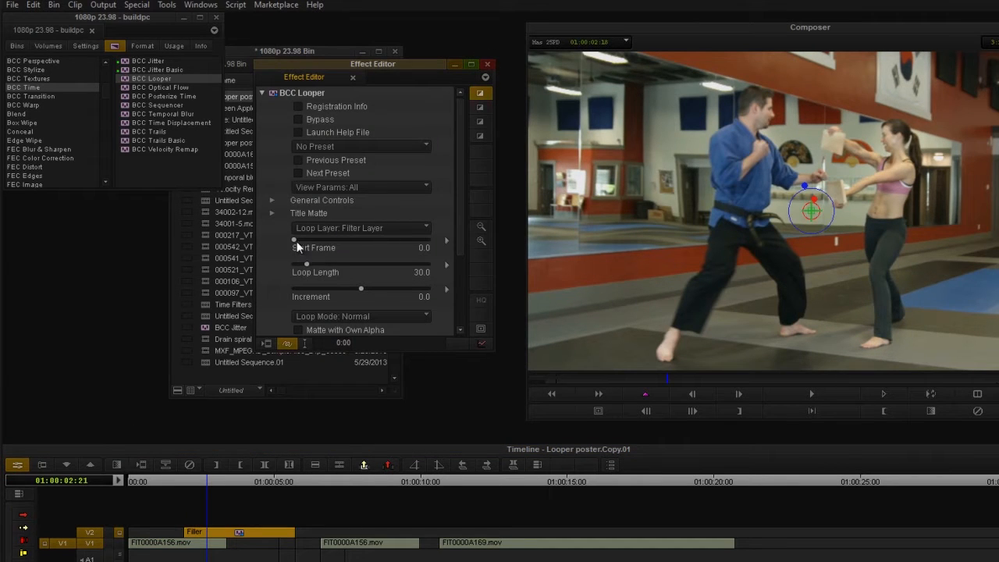
Show the Looper's keyframe graphs and add a Loop Length keyframe of 1 at the start of the V2 filler
click(482, 343)
click(516, 280)
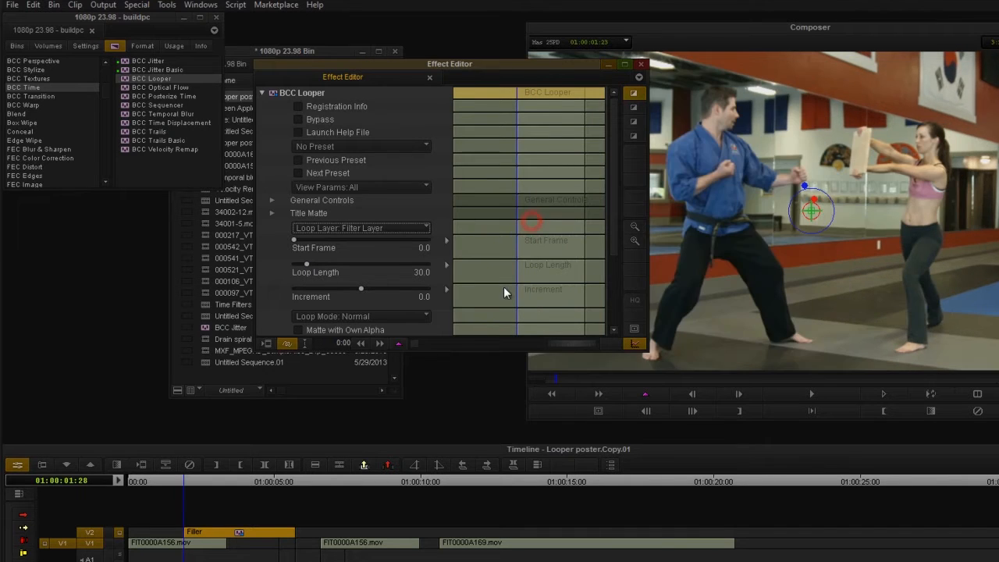
right_click(544, 282)
drag(306, 266, 249, 270)
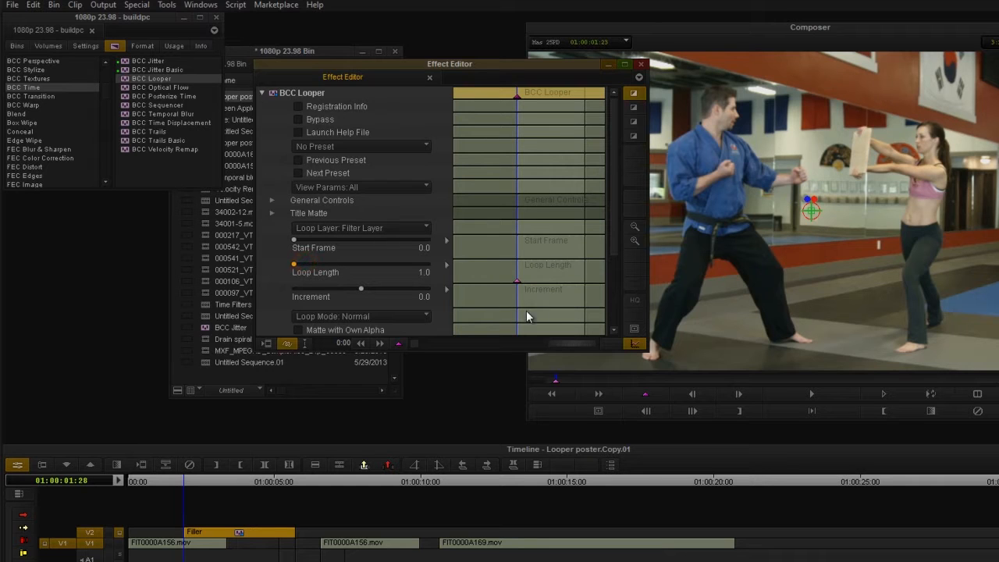
Add a second Loop Length keyframe at 01:00:02:18 and set it to 4
click(530, 272)
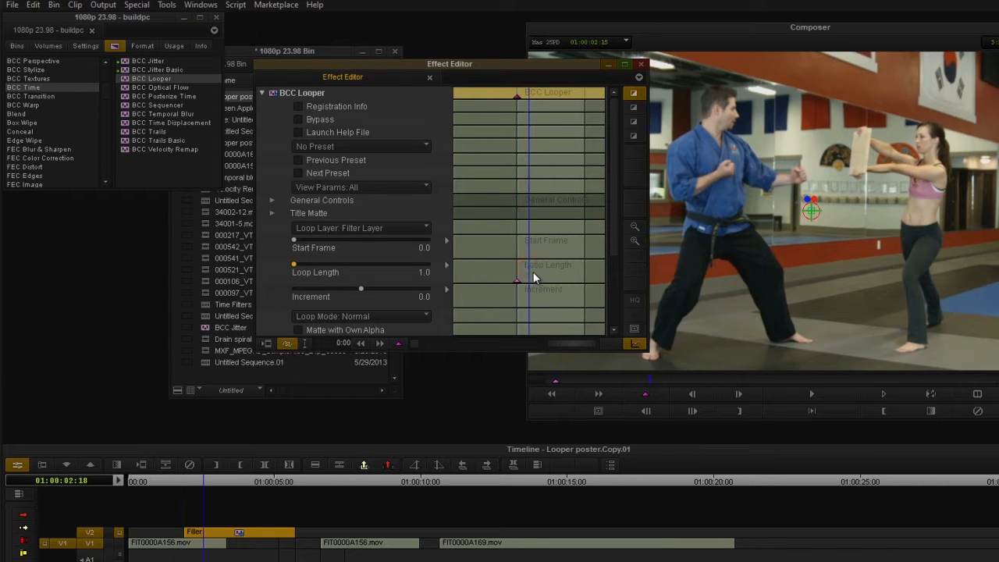
right_click(537, 277)
click(554, 280)
drag(303, 269, 294, 268)
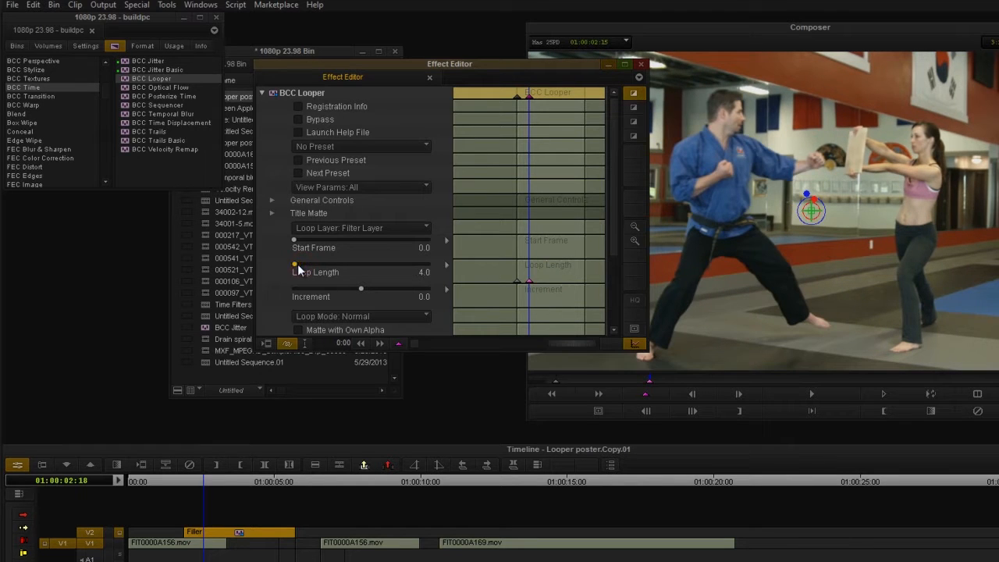
Add a third Loop Length keyframe at 01:00:03:25 and set it to 1
click(552, 268)
right_click(558, 272)
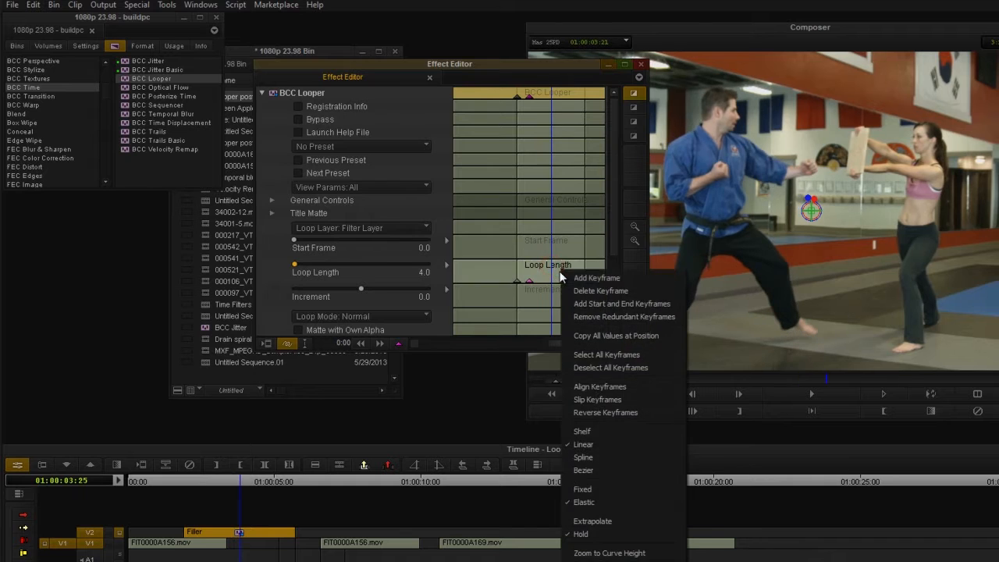
click(563, 275)
drag(297, 264, 293, 264)
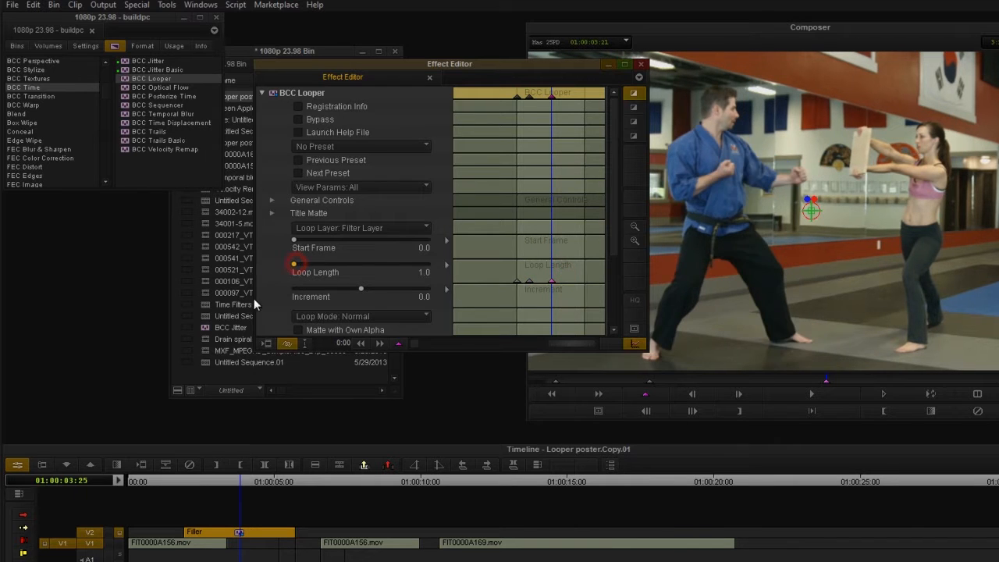
Set the Looper's Increment to 1 and preview the keyframed loop over the V2 filler
click(363, 290)
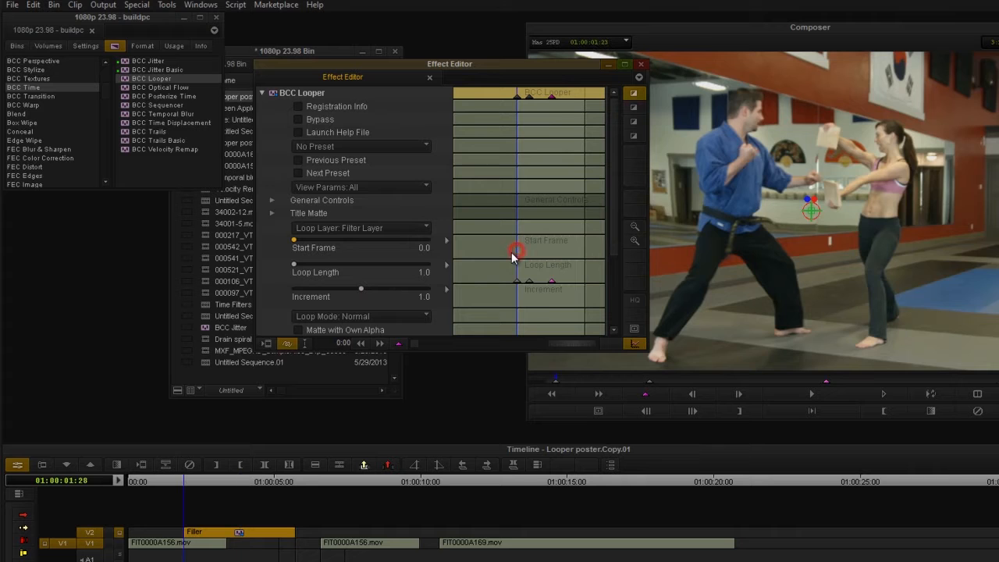
click(187, 482)
drag(191, 479, 269, 502)
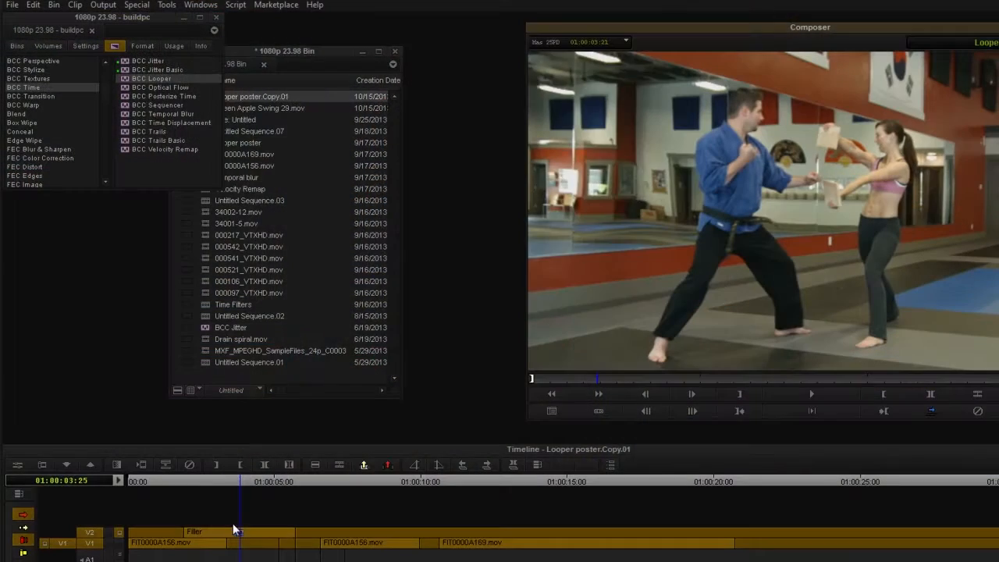
double_click(238, 531)
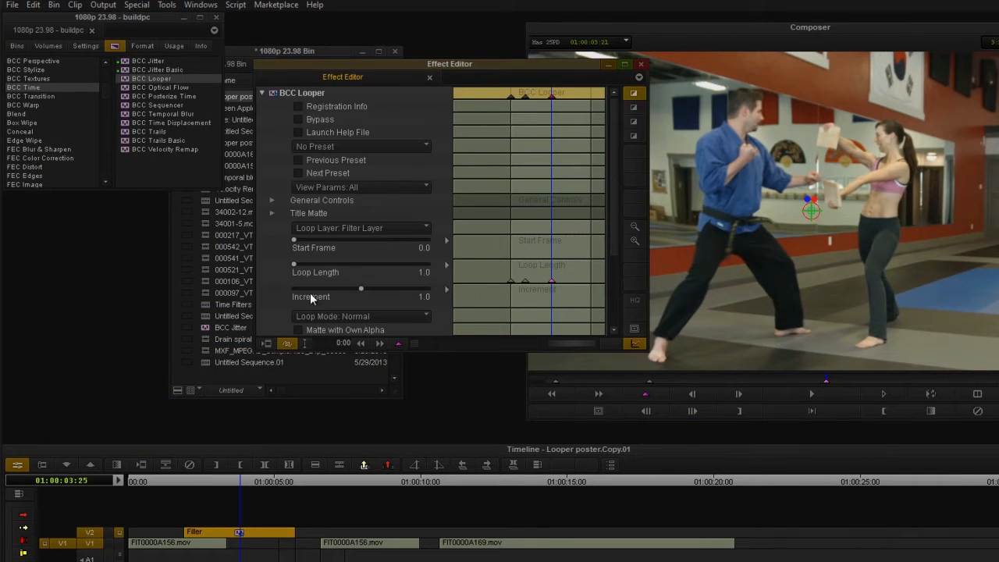
Move to the Loop Length keyframe at 01:00:02:18 and reset the Looper to factory defaults
click(364, 344)
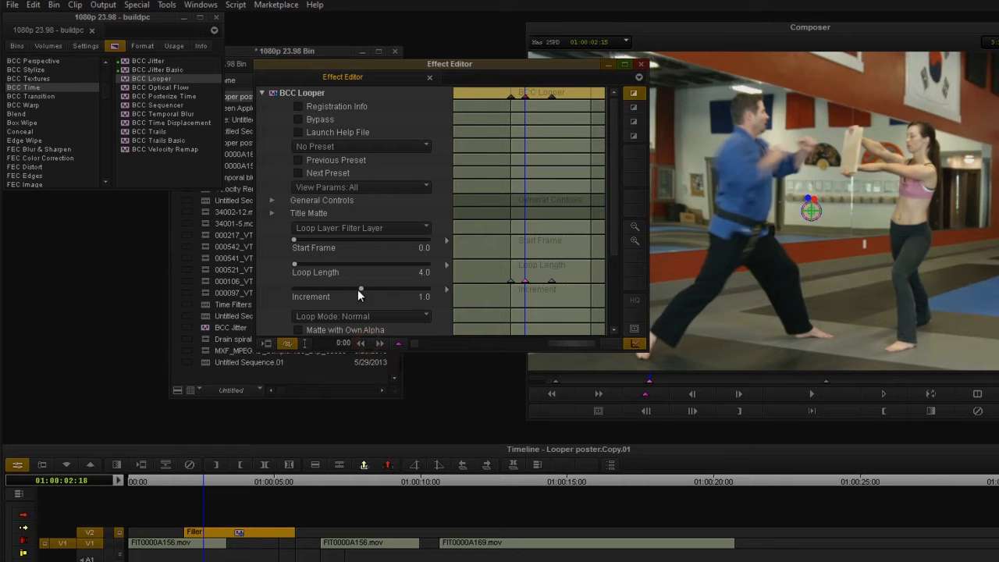
click(365, 143)
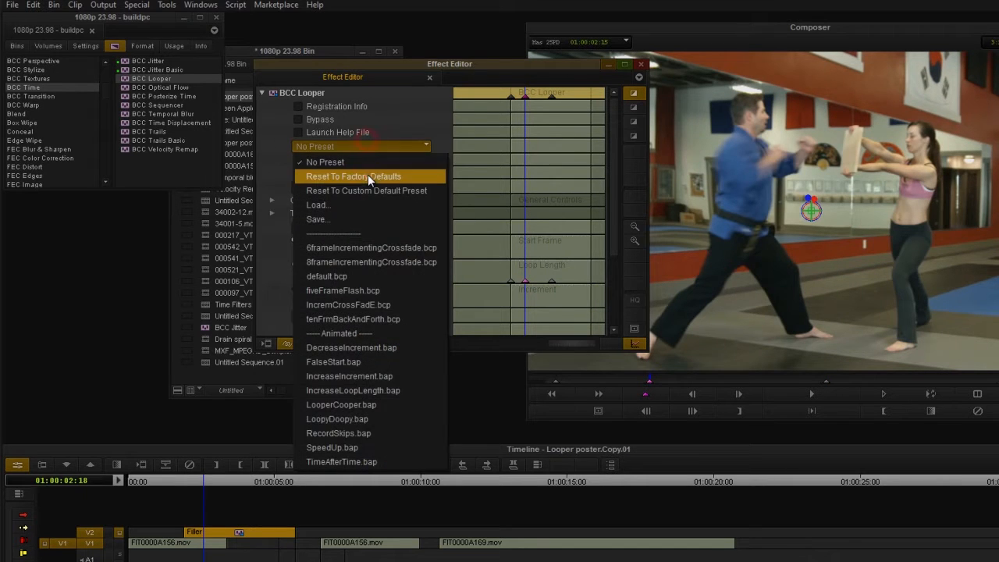
click(367, 174)
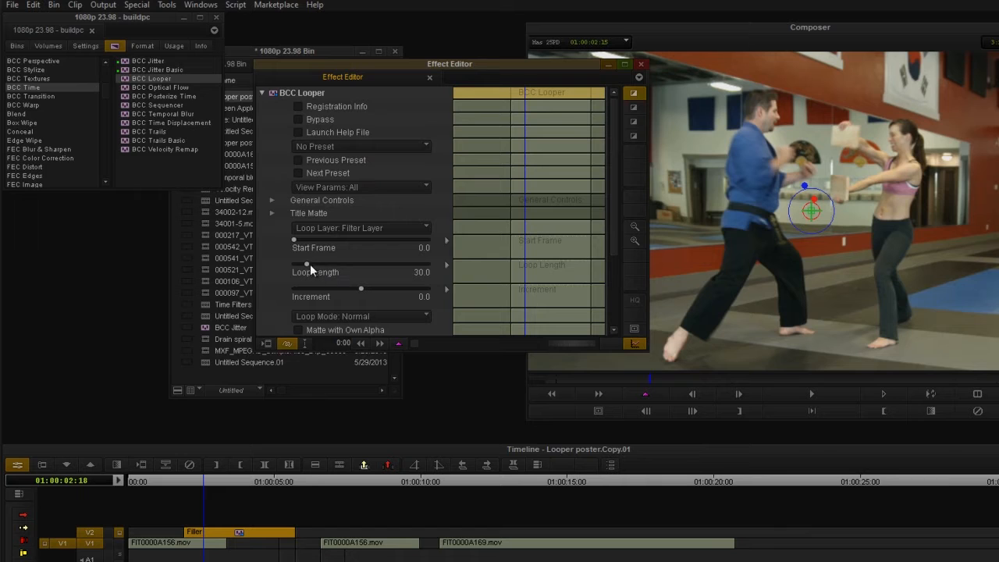
Set the Looper's Loop Length to 5 and Increment to 10, and preview the filler segment
drag(307, 264, 297, 263)
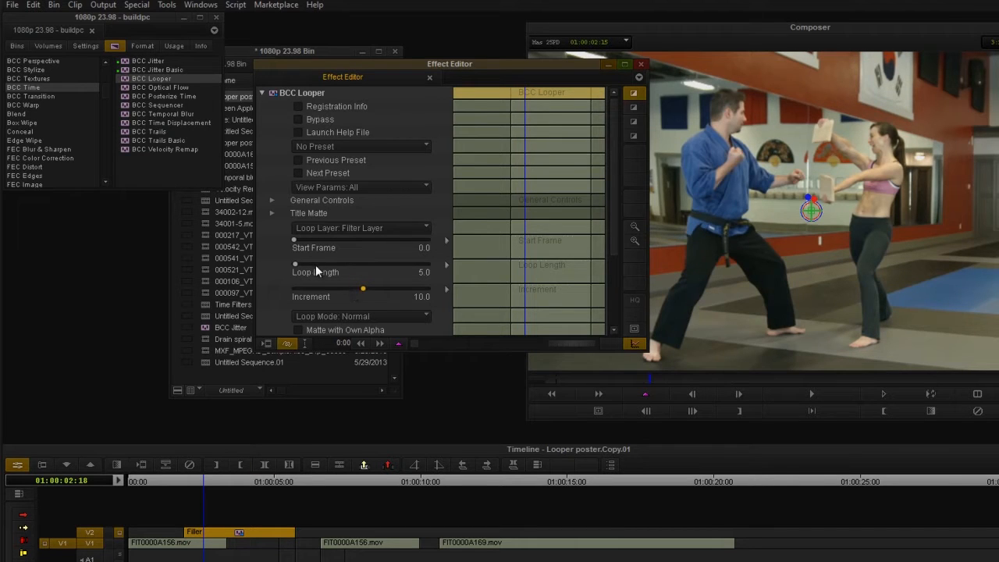
drag(185, 479, 203, 496)
click(17, 464)
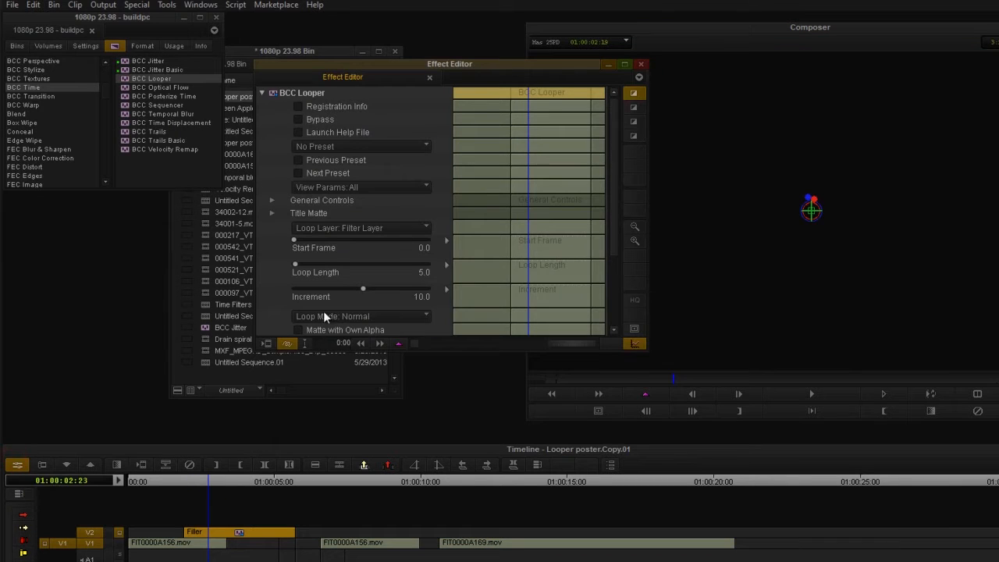
Reduce the Looper's Increment to 5 and preview the overlapping loop on the V2 filler
drag(363, 290, 361, 289)
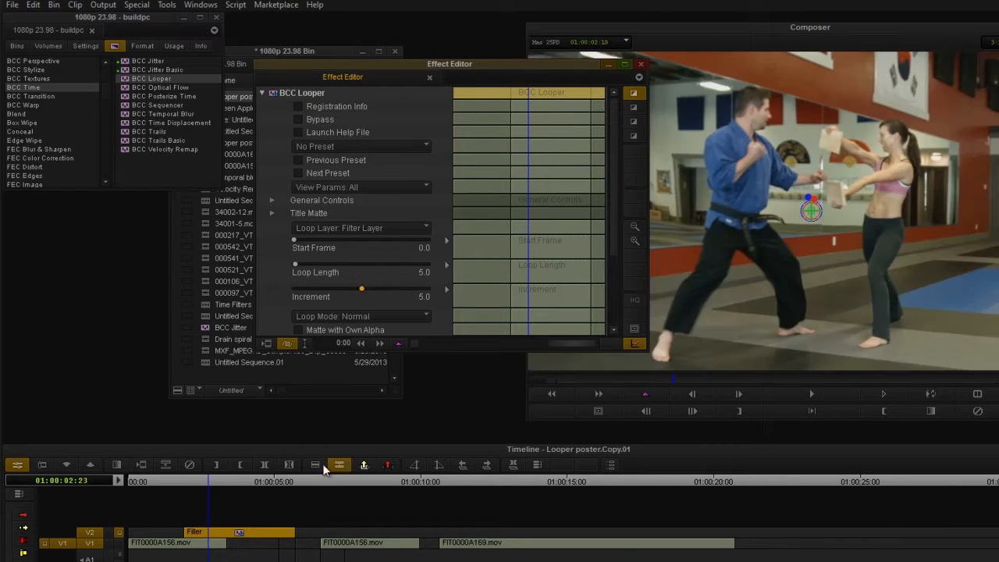
drag(187, 475, 208, 479)
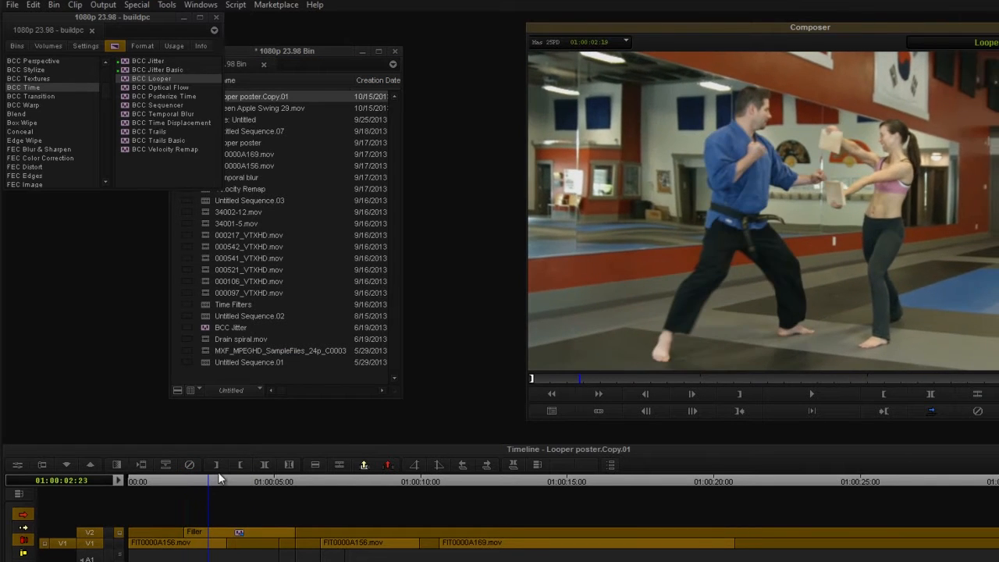
click(16, 466)
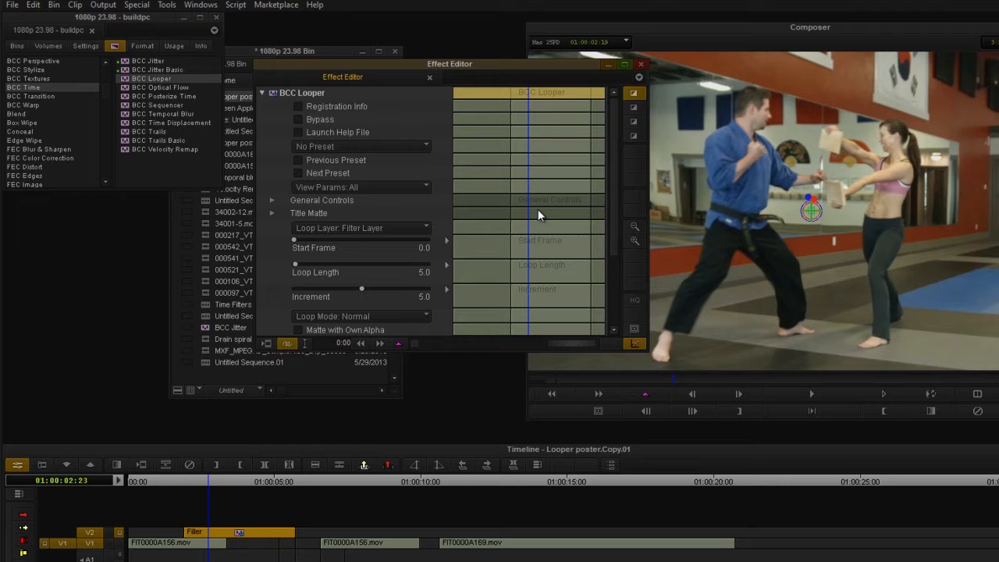
Reset the Looper to factory defaults and set its Loop Mode to Back Forth
drag(529, 223, 511, 229)
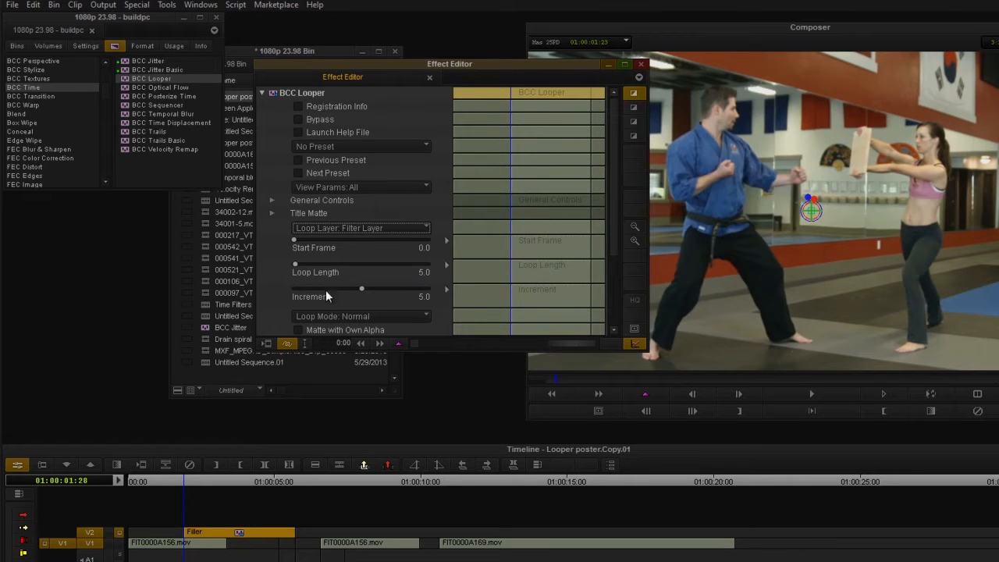
click(348, 148)
click(335, 173)
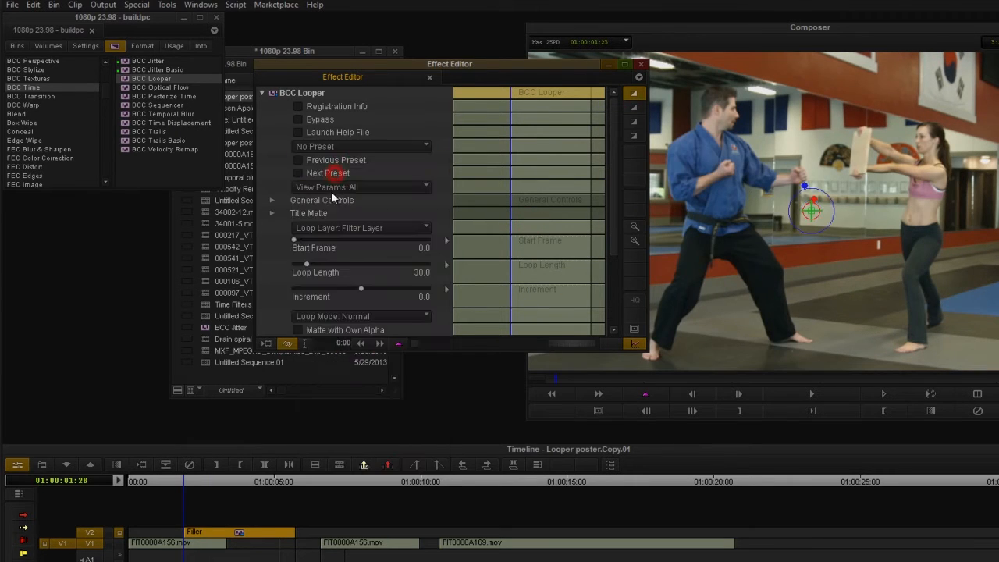
scroll(275, 257, down, 3)
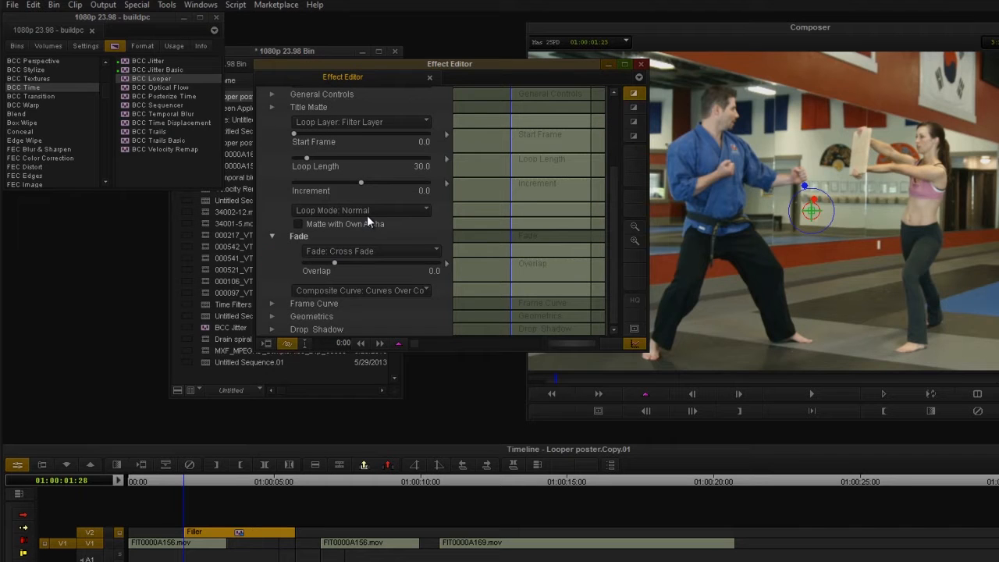
click(360, 210)
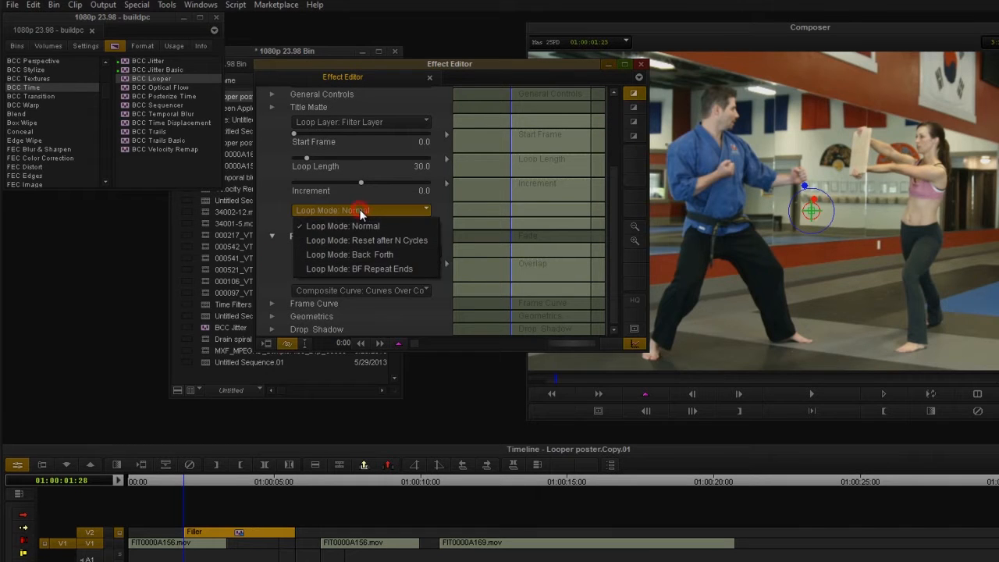
click(360, 254)
Preview the Back Forth loop across the V2 filler
drag(189, 479, 251, 535)
click(224, 531)
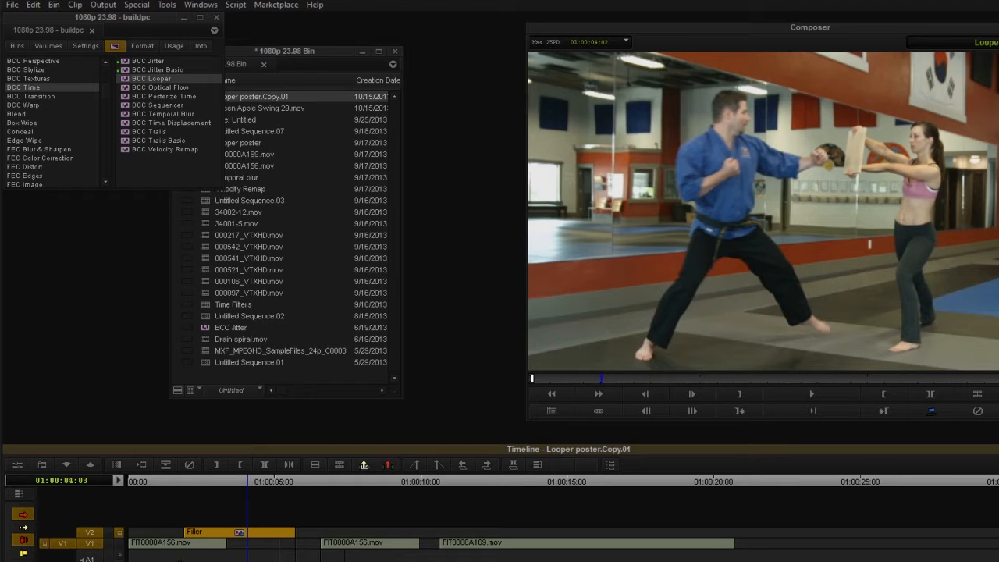
click(17, 465)
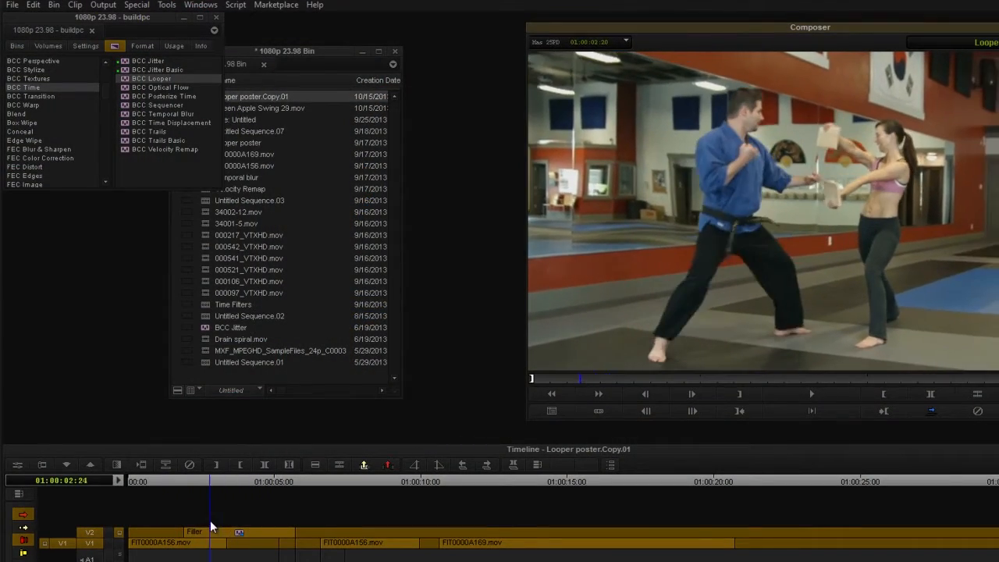
click(223, 530)
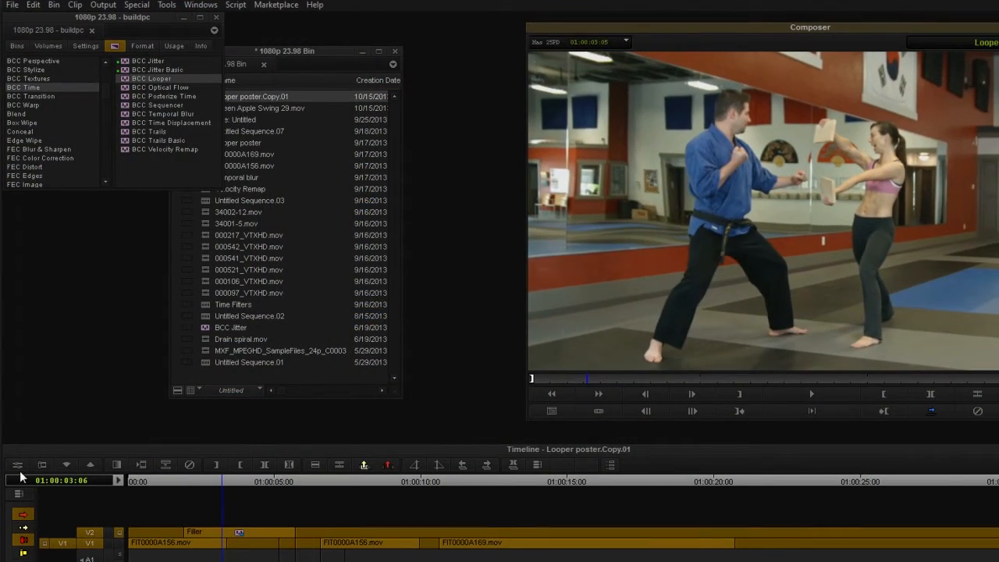
Park the playhead at 01:00:13:21 and apply BCC Posterize Time to the FIT0000A169.mov clip on V1
click(286, 479)
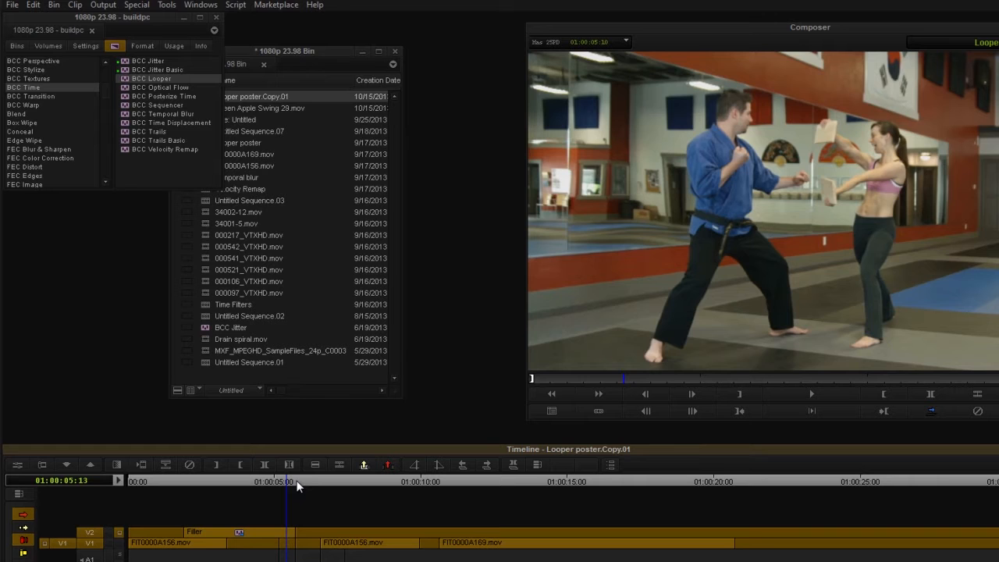
drag(295, 482, 530, 489)
click(497, 542)
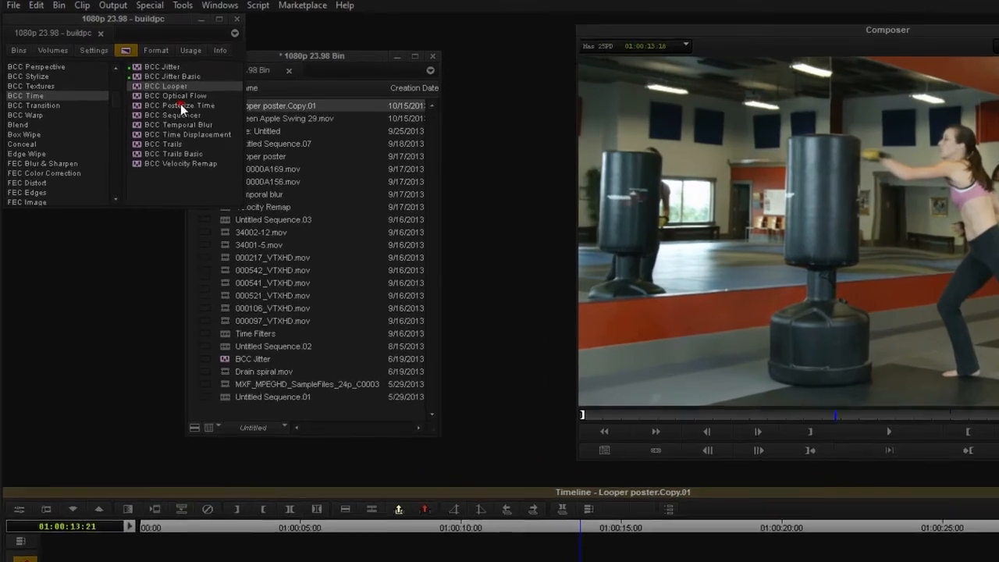
click(169, 96)
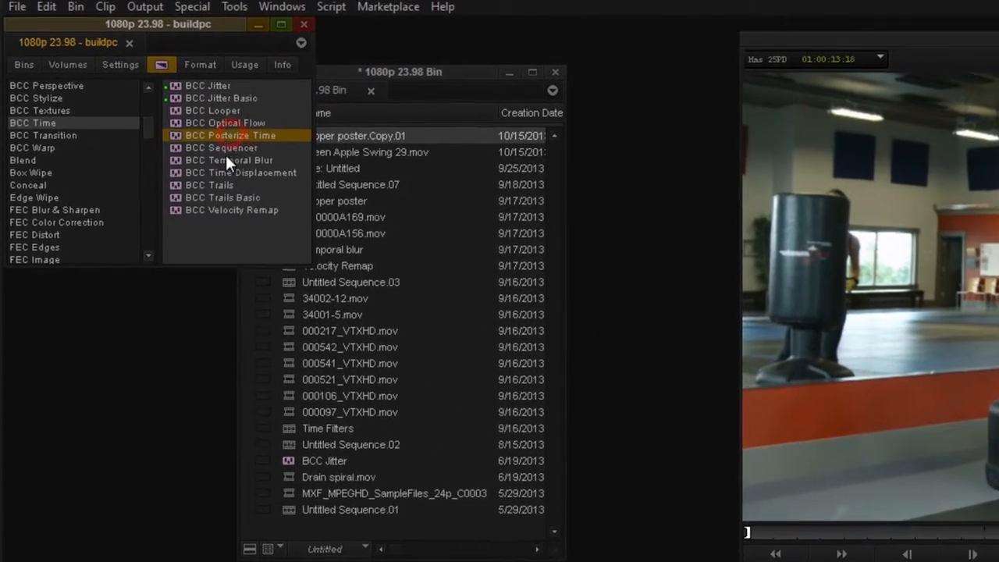
drag(244, 138, 505, 490)
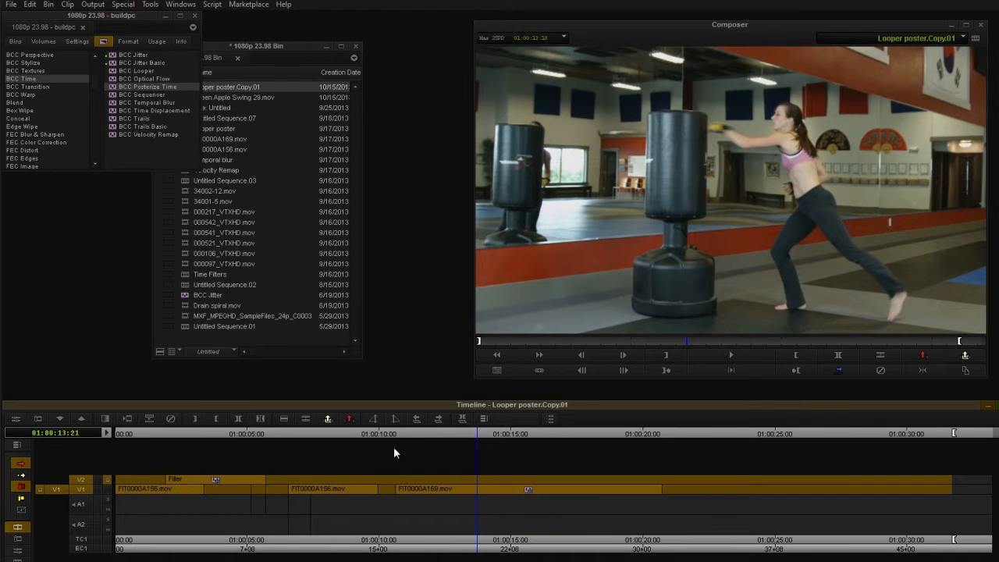
Open the Posterize Time settings with the playhead at 01:00:11:18 and set Frame Separation to 24
drag(400, 433, 424, 444)
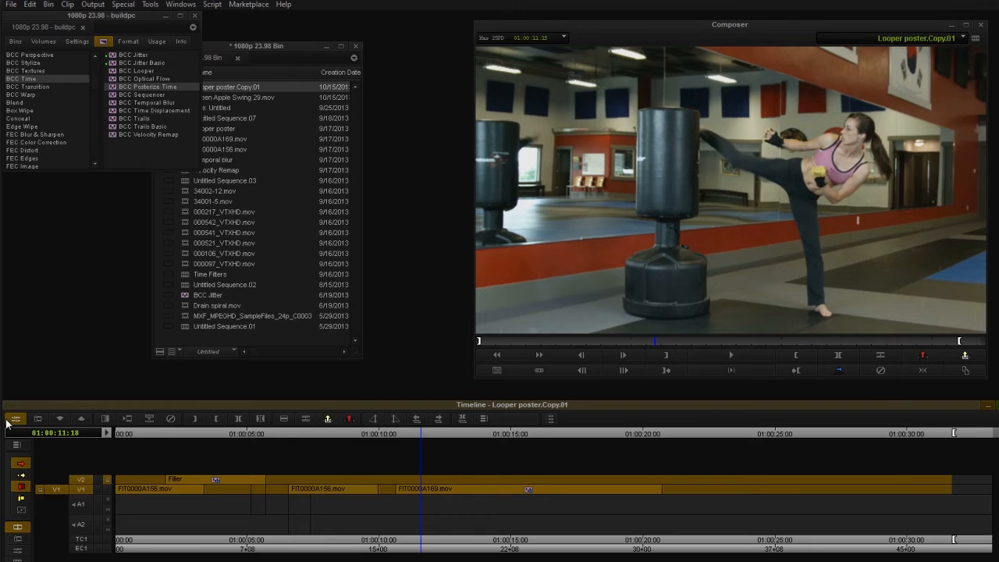
click(73, 425)
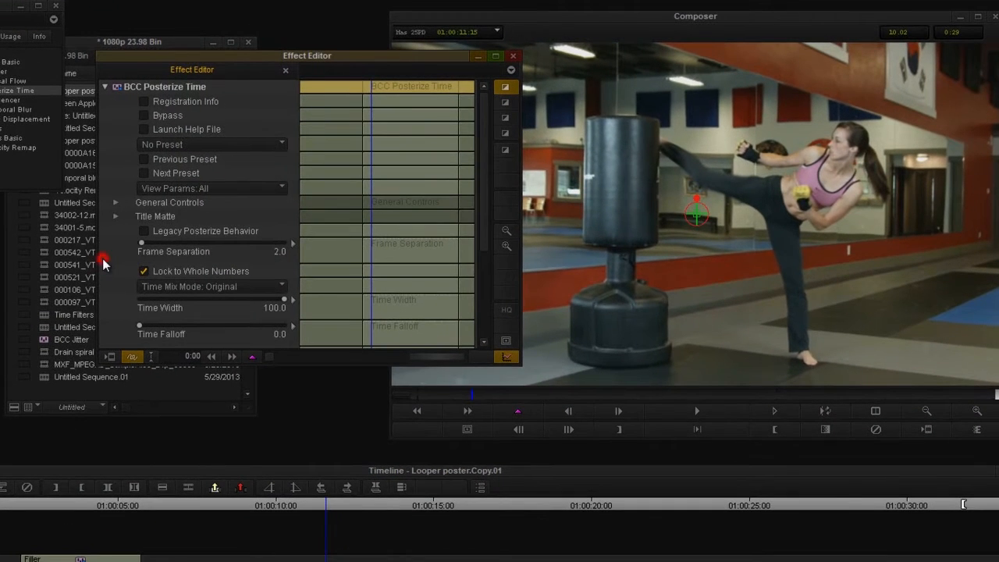
scroll(241, 231, down, 3)
scroll(109, 264, down, 2)
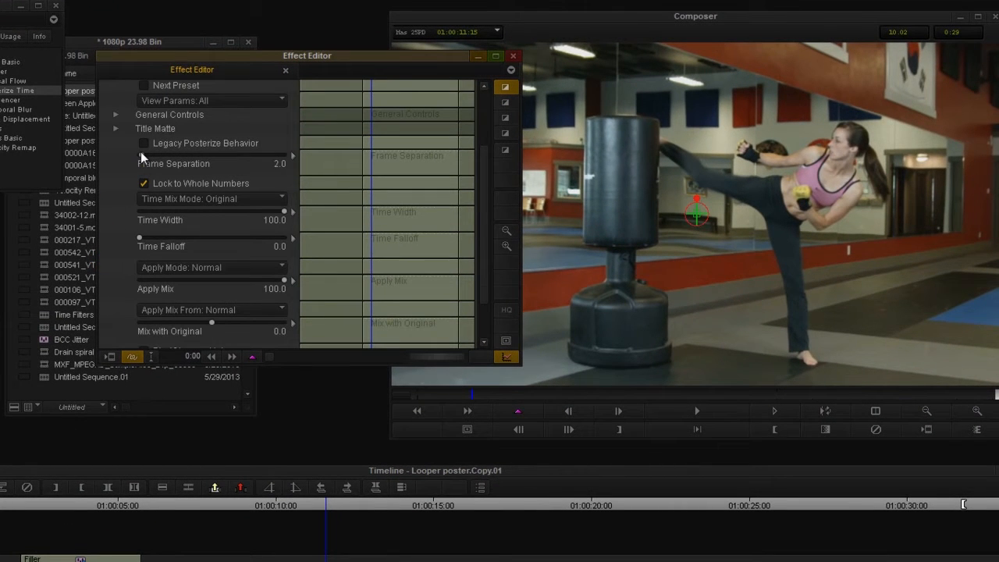
click(140, 157)
text(24)
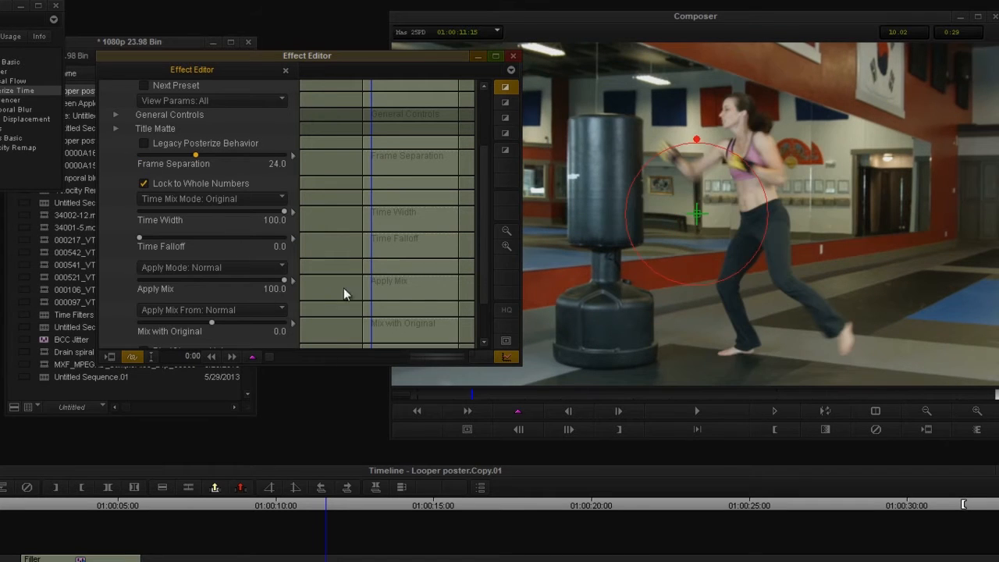
Preview the 24-frame posterized motion on the punching-bag clip and reopen the effect settings
click(303, 505)
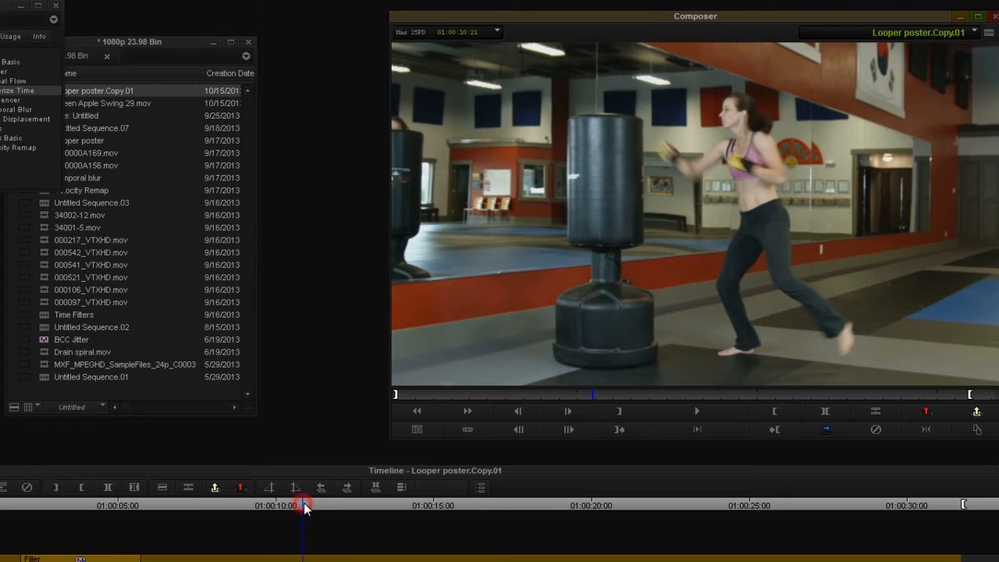
drag(331, 506, 328, 538)
click(49, 560)
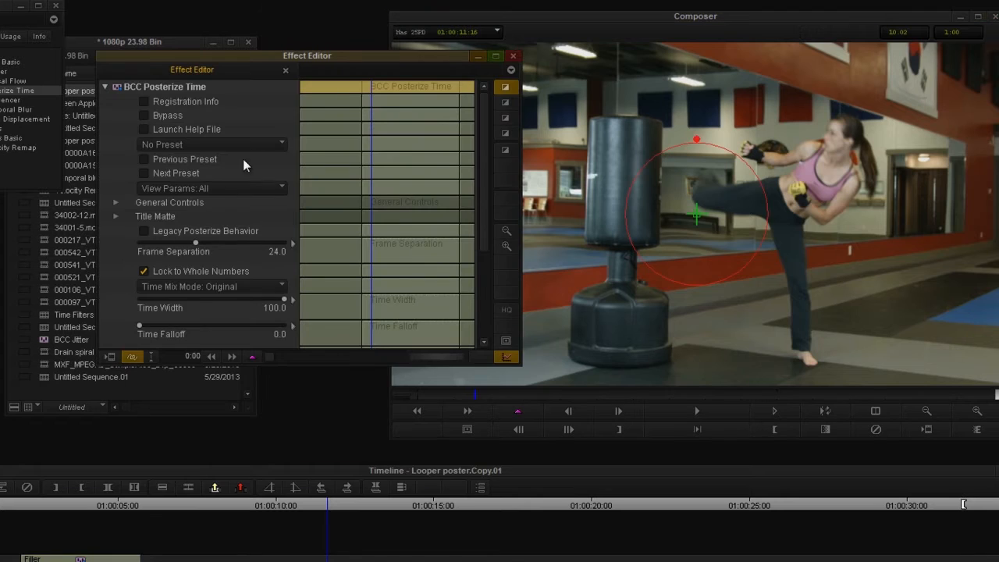
Raise Posterize Time's Frame Separation to about 43.6 and preview the punching-bag clip
drag(199, 245, 241, 245)
click(308, 505)
drag(305, 503, 330, 505)
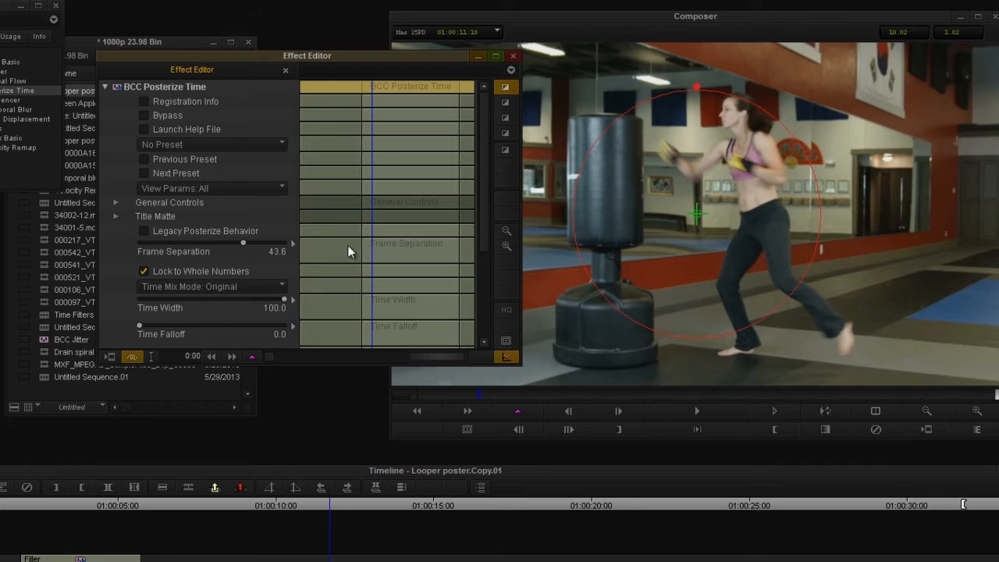
Set Posterize Time's Frame Separation to 24 and its Time Width to 51
click(242, 244)
text(24)
scroll(115, 290, down, 3)
drag(282, 214, 227, 217)
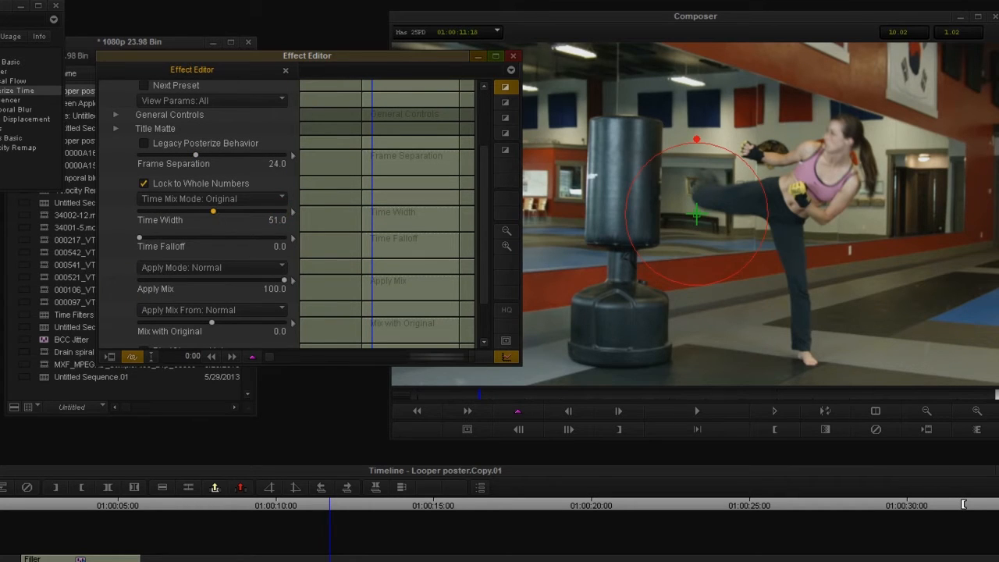
Preview the punching-bag clip from its start and reopen the effect settings with the playhead at 01:00:11:00
click(303, 506)
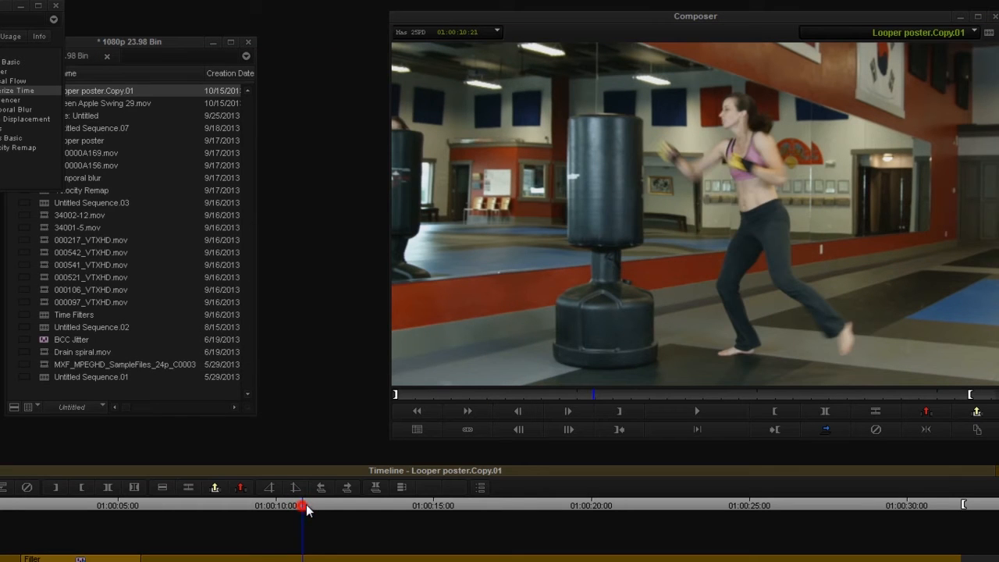
drag(313, 506, 307, 560)
key(bracketright)
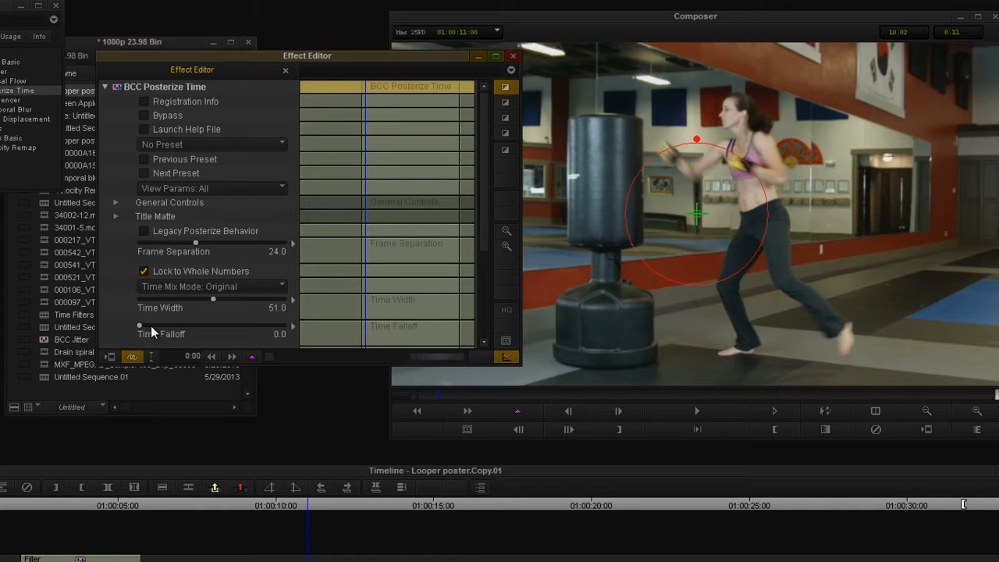
Raise Time Falloff to about 19.2, preview the clip and reopen the effect settings at 01:00:11:22
drag(141, 326, 166, 323)
mouse_move(324, 513)
mouse_down()
mouse_move(622, 508)
mouse_move(318, 519)
mouse_move(337, 523)
mouse_up()
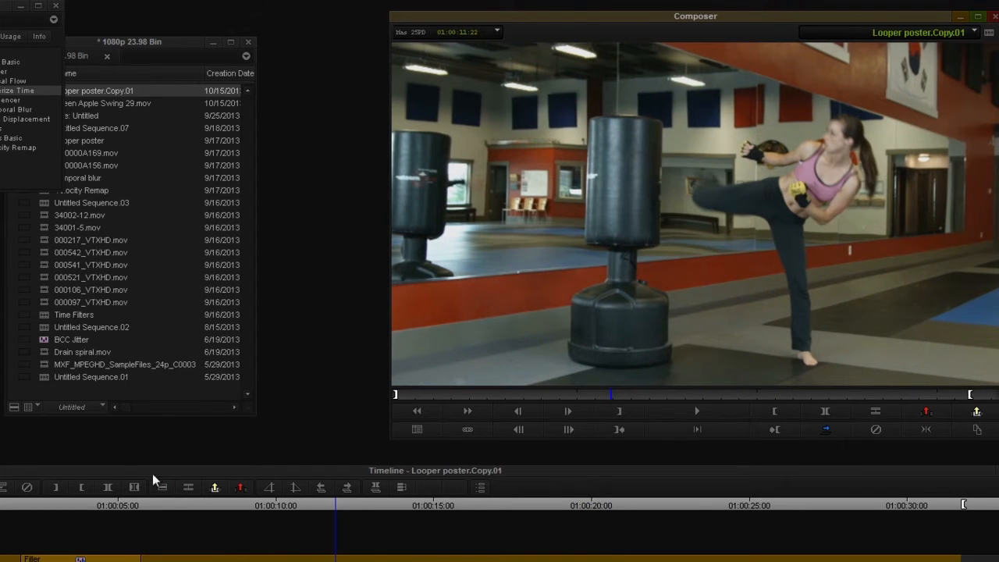
click(1, 487)
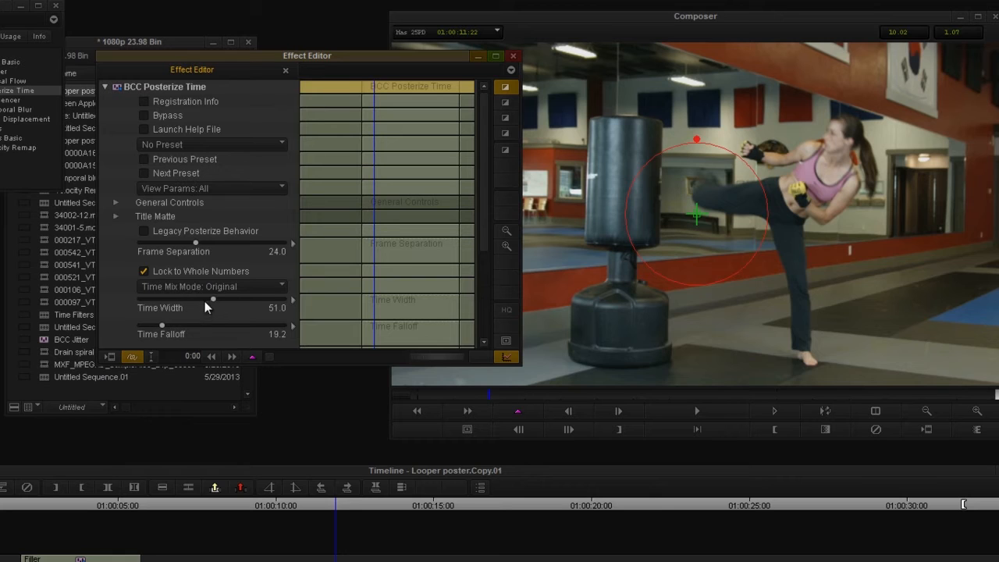
Lower Time Width to 0, raise Time Falloff to about 92.8 and preview the clip from its start
drag(209, 299, 116, 297)
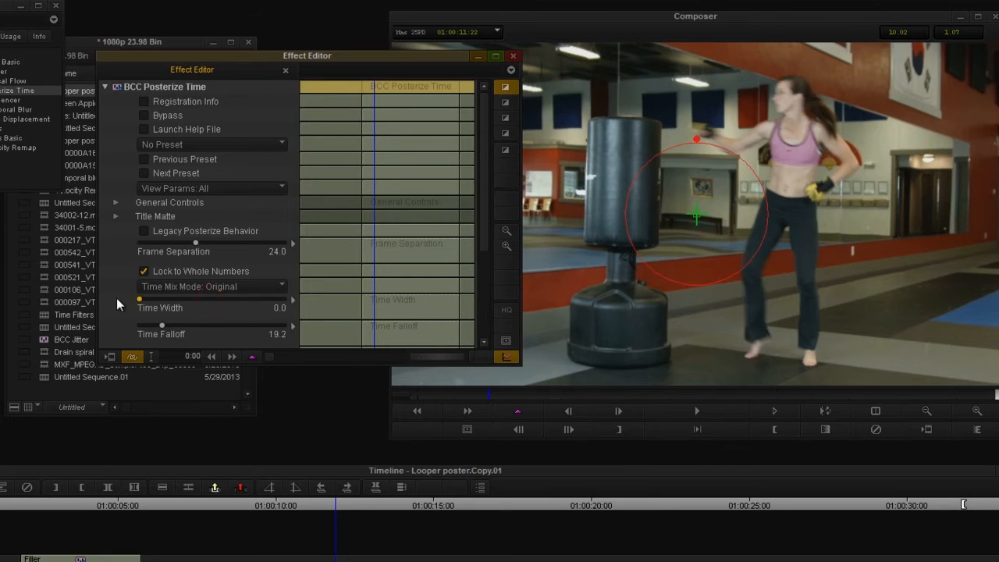
drag(163, 326, 251, 327)
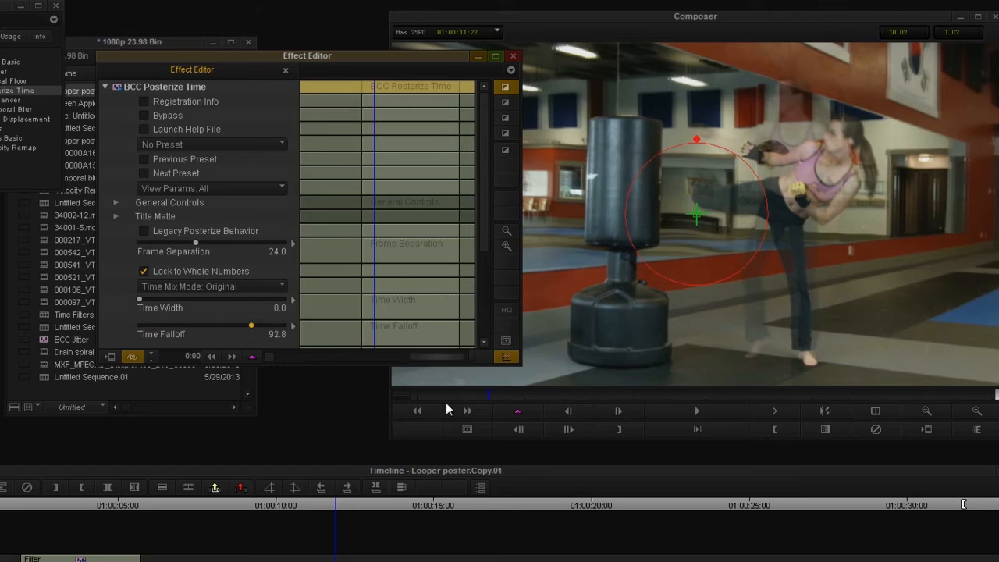
drag(376, 227, 359, 236)
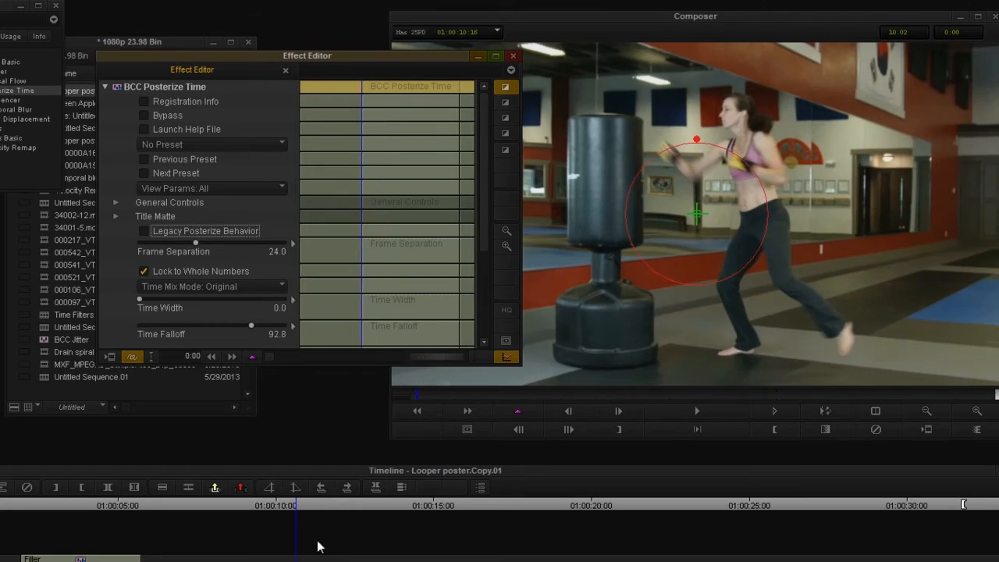
click(305, 503)
key(space)
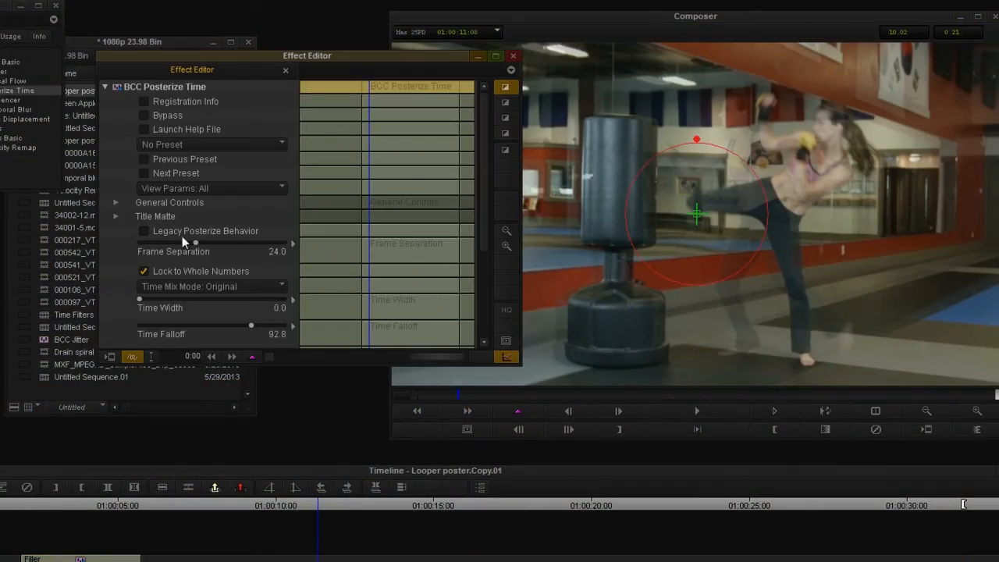
Set Frame Separation to 12, preview the blended frames and reopen the effect settings
click(195, 241)
drag(303, 501, 88, 504)
click(31, 558)
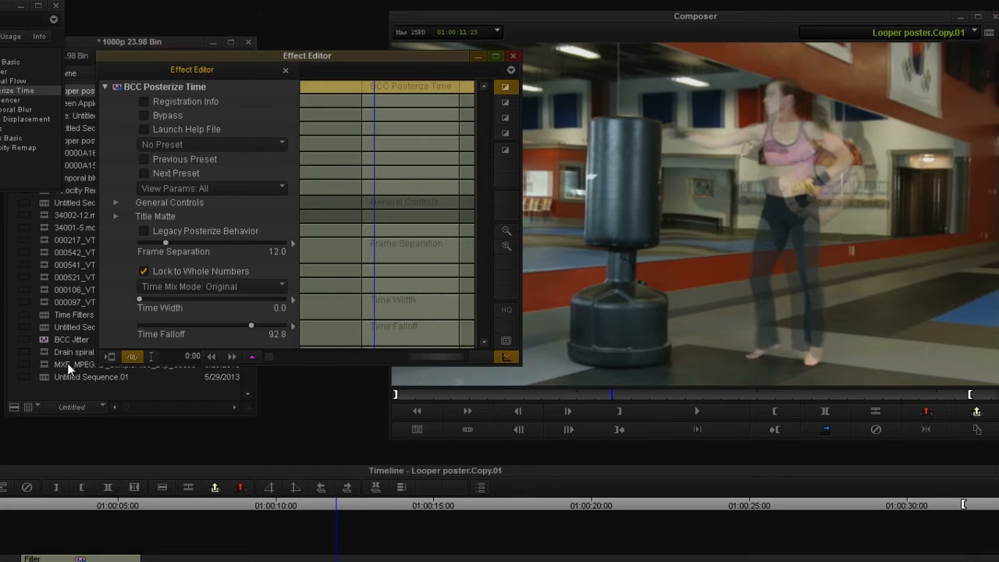
Park at the clip's first frame, 01:00:10:16, and load a Posterize Time preset with Legacy Posterize Behavior enabled
scroll(113, 269, down, 3)
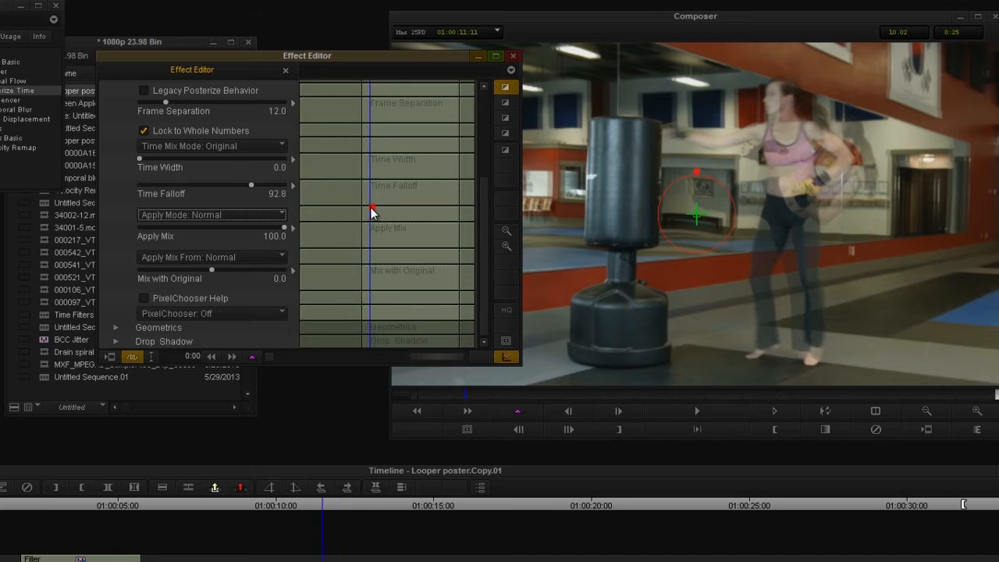
click(372, 208)
scroll(117, 201, up, 3)
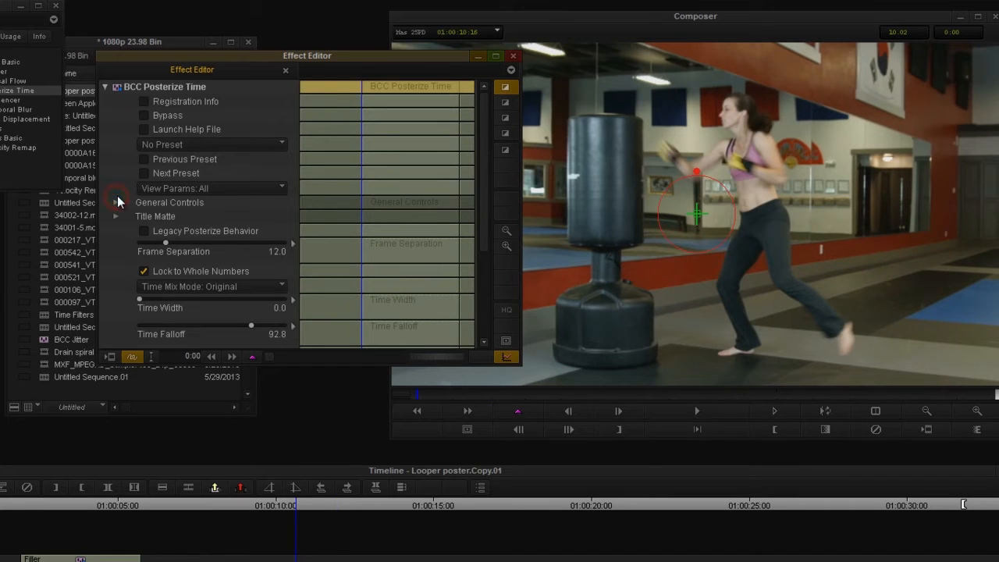
click(160, 145)
click(172, 177)
Add Frame Separation keyframes at the clip's start and at 01:00:17:05, and set the second keyframe's value to 1
right_click(388, 258)
click(388, 261)
drag(396, 257, 426, 261)
right_click(451, 264)
click(451, 264)
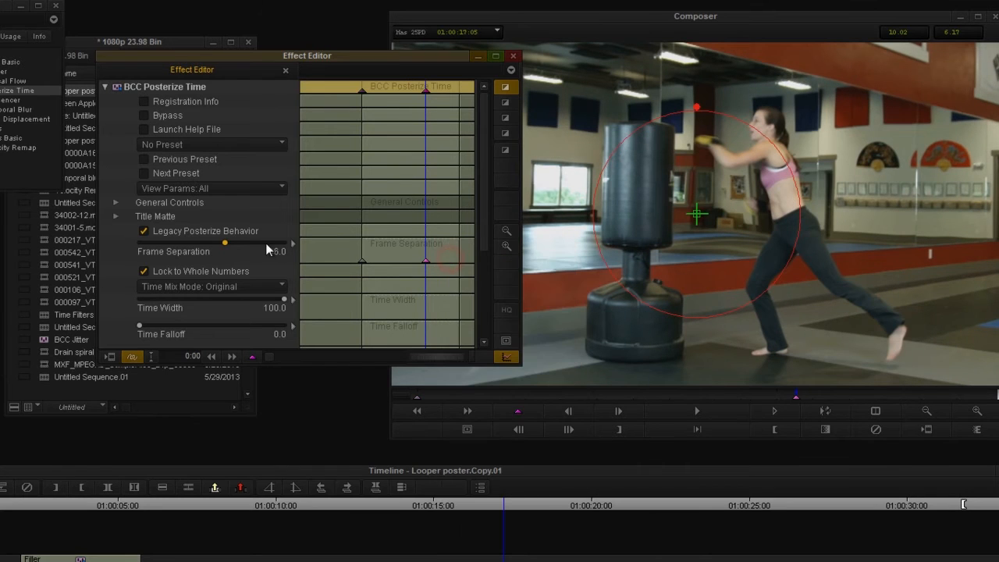
text(1)
key(Return)
Preview the keyframed frame separation on the clip and reopen the effect settings at 01:00:11:10
drag(299, 505, 321, 527)
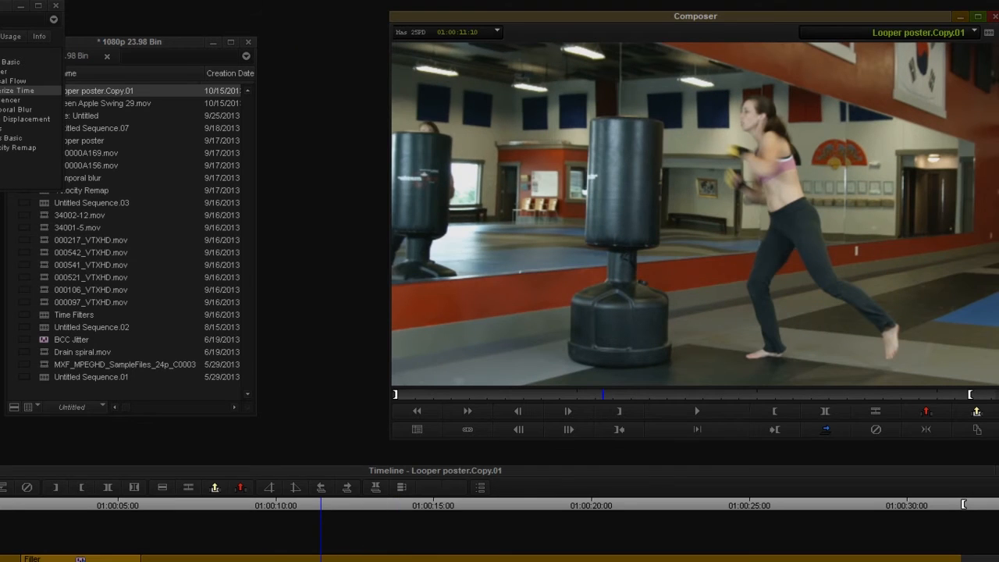
click(112, 296)
scroll(113, 296, down, 1)
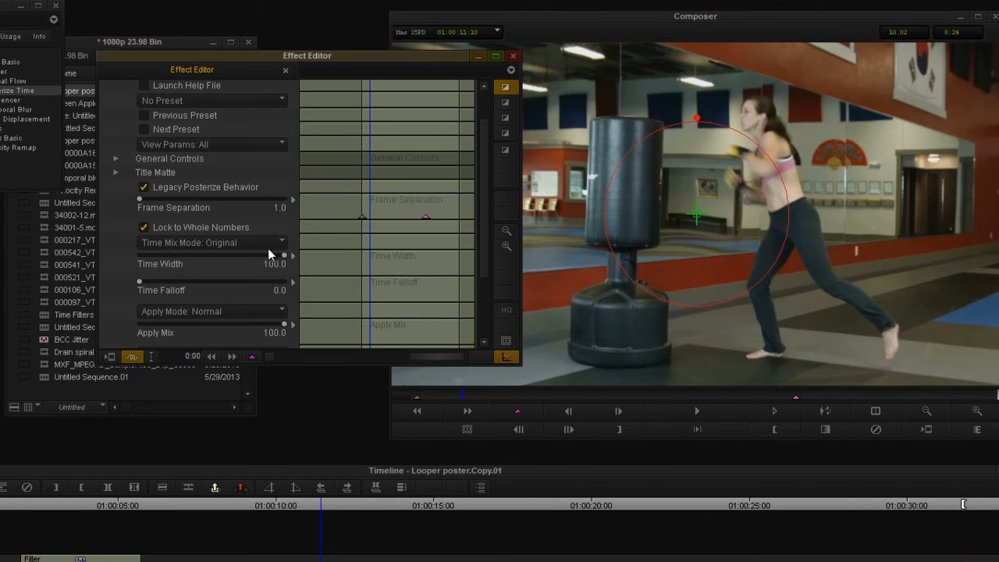
Set Time Width to about 60.8 and Time Falloff to about 23.5, and switch Time Mix Mode to Dissolve
click(221, 255)
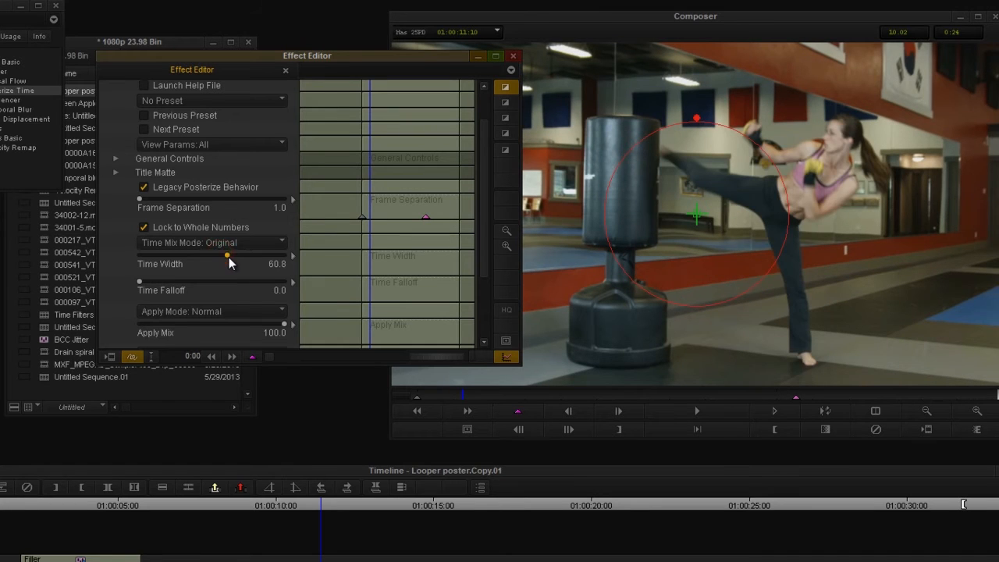
click(174, 281)
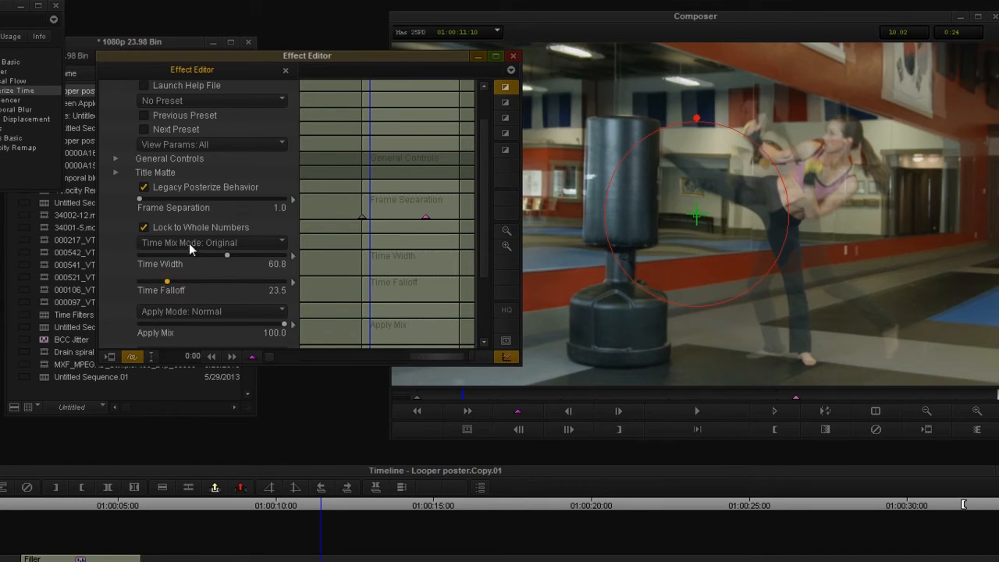
click(189, 242)
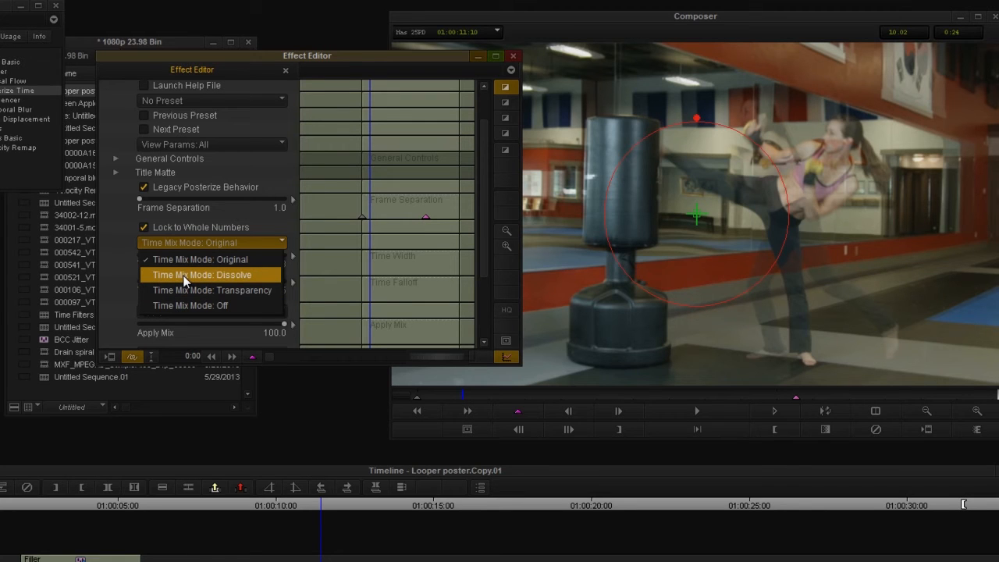
click(185, 277)
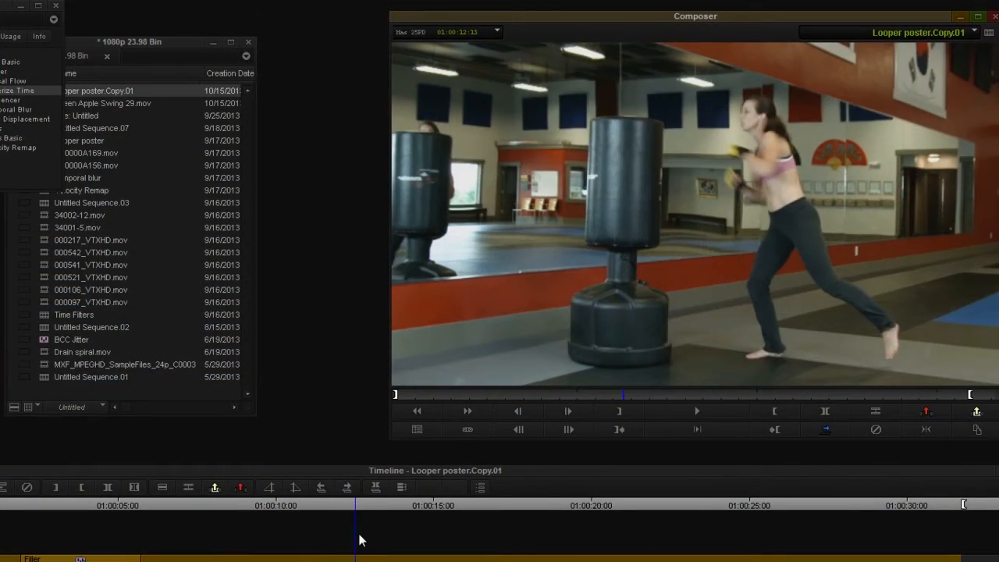
Check the dissolve result at 01:00:13:02, reopen the effect settings and return to the clip's first frame
click(374, 535)
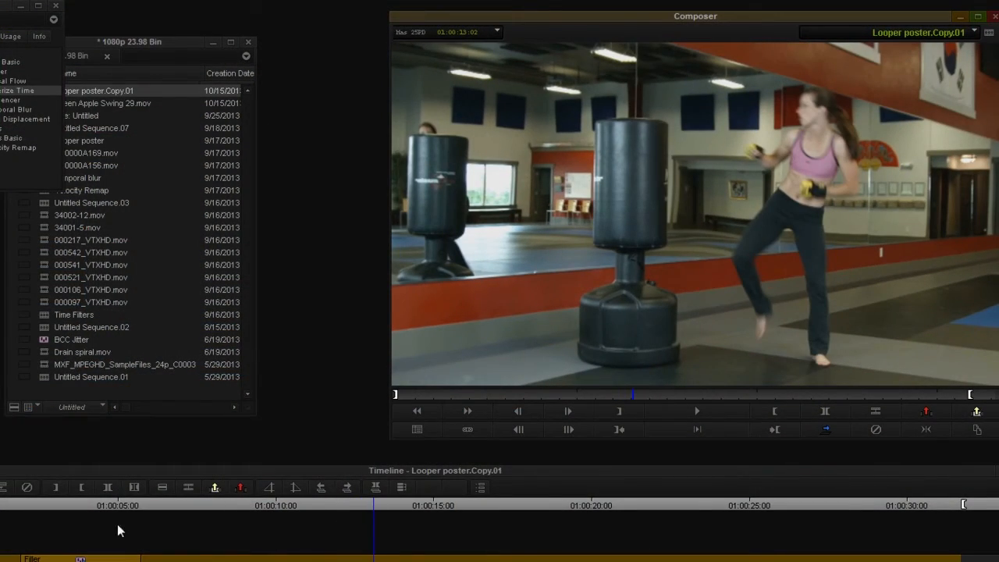
key(shift+F8)
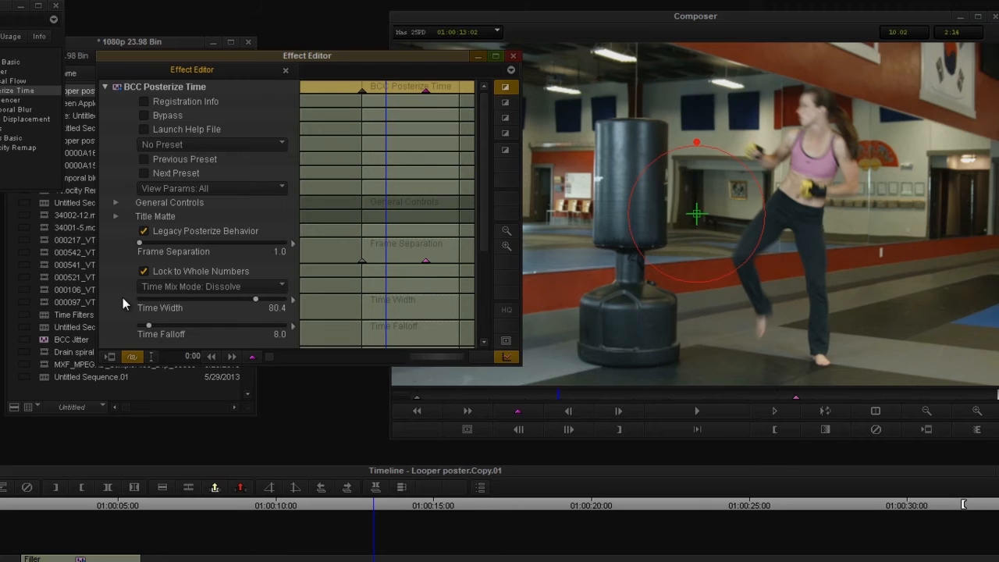
click(374, 230)
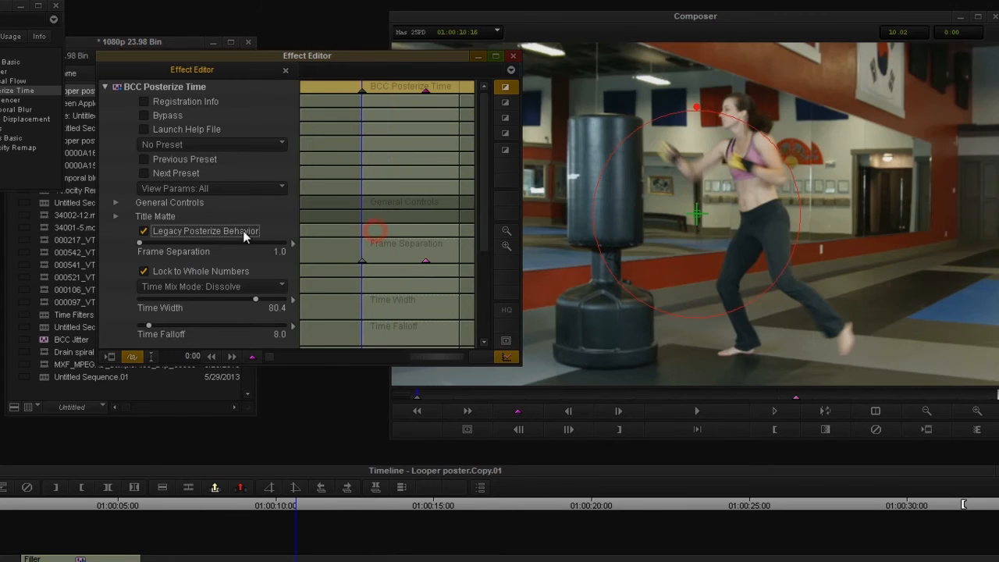
Load a Posterize Time preset to clear the keyframes and set Frame Separation to 24
click(211, 146)
click(217, 173)
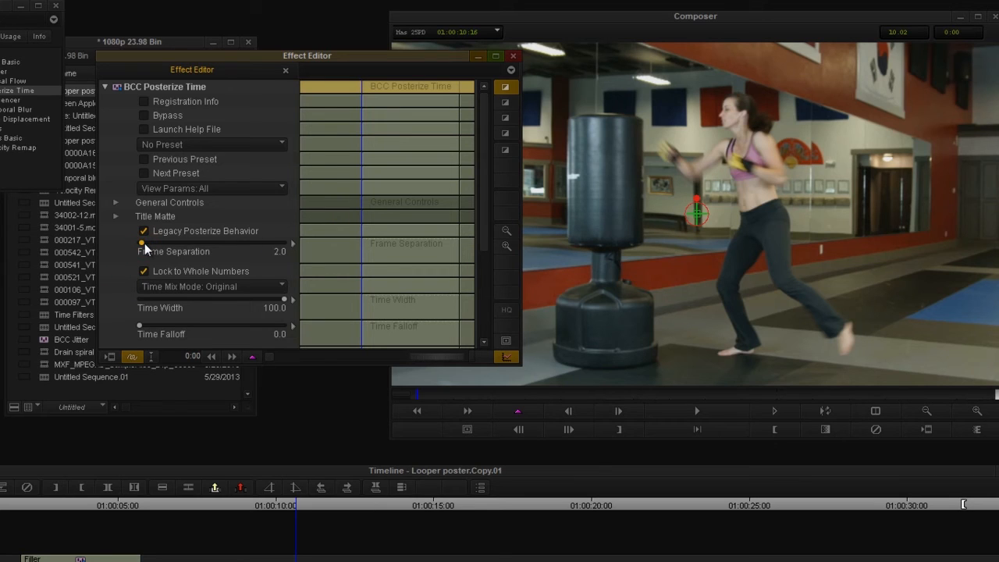
text(24)
key(Return)
Set the effect's Apply Mode to Add, preview the clip at 01:00:10:20 and reopen the settings
click(126, 277)
scroll(125, 276, down, 3)
click(211, 224)
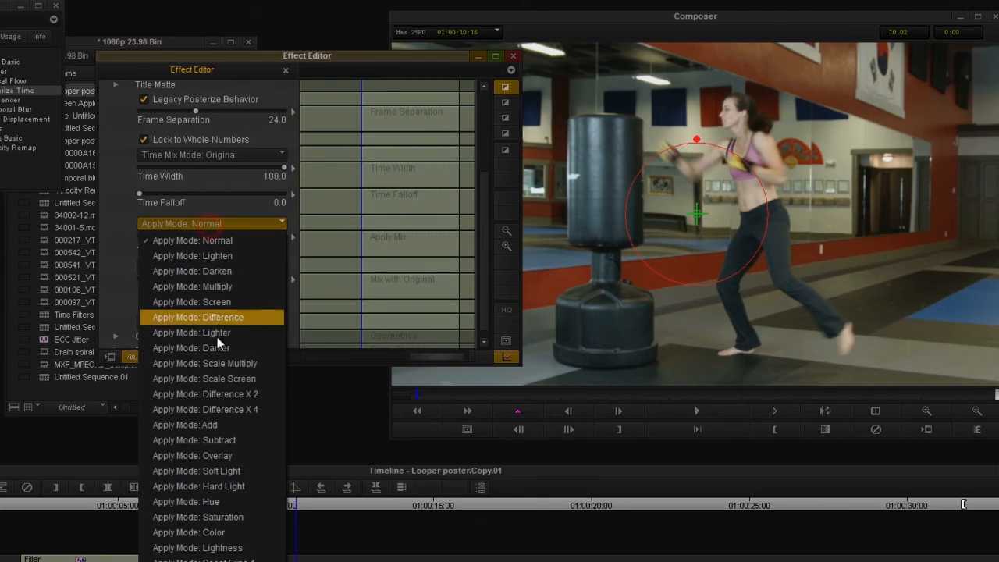
click(241, 424)
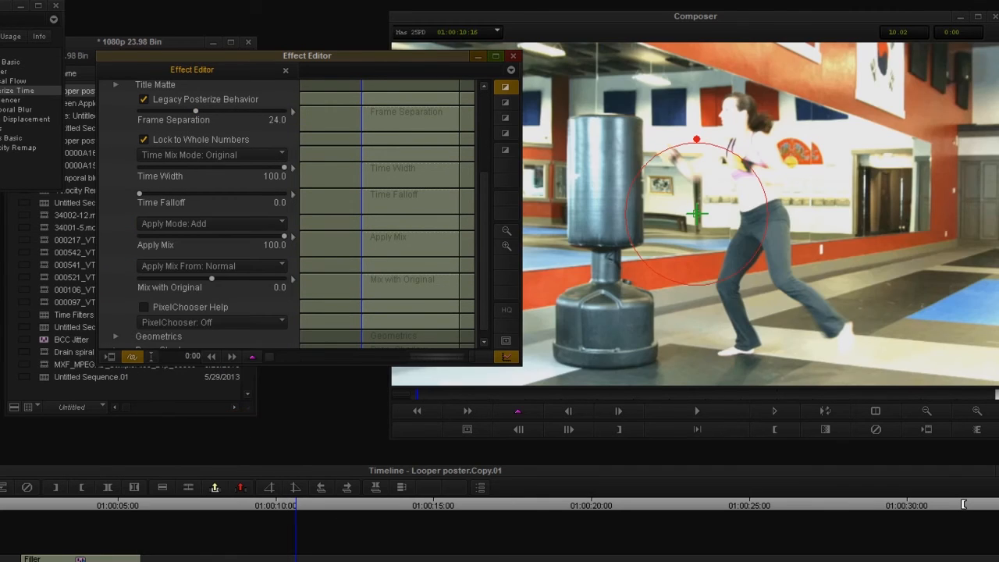
mouse_move(305, 507)
mouse_down()
mouse_move(349, 502)
mouse_move(479, 552)
mouse_move(564, 546)
mouse_move(363, 532)
mouse_move(301, 509)
mouse_up()
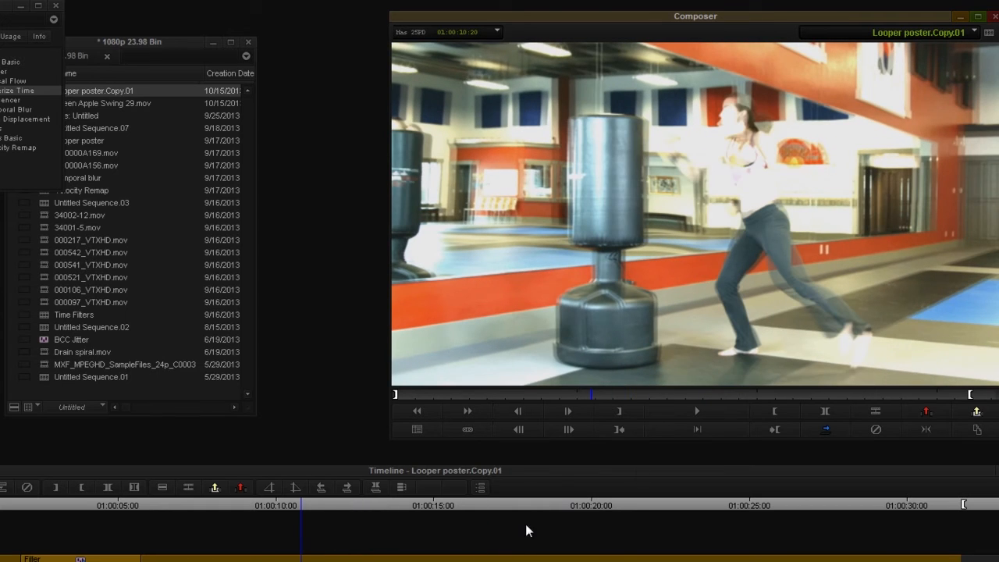
key(shift+F10)
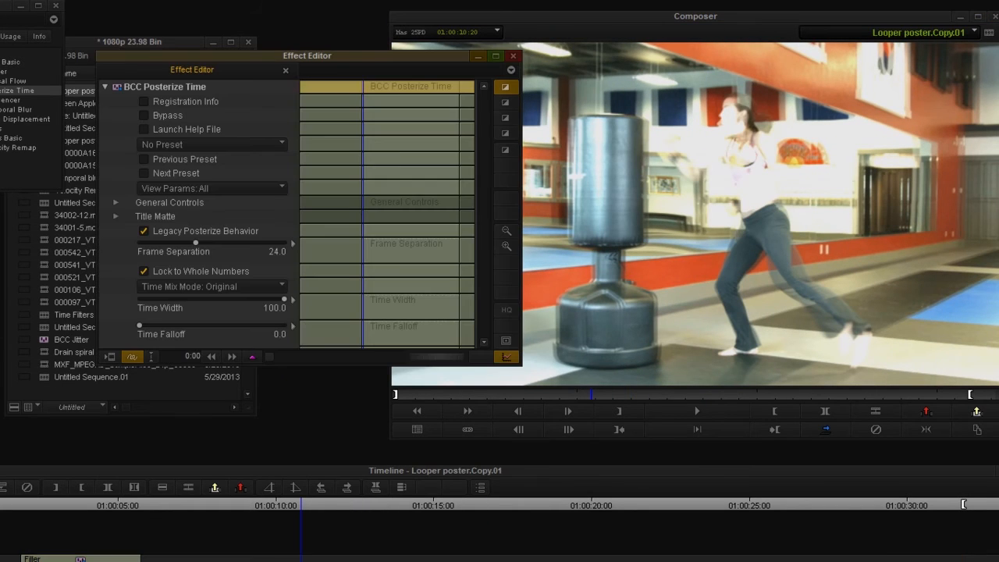
Set Time Falloff to about 28.5 and Time Width to about 60, preview the clip and reopen the settings at 01:00:11:18
scroll(140, 281, down, 3)
drag(189, 260, 173, 259)
drag(227, 234, 225, 235)
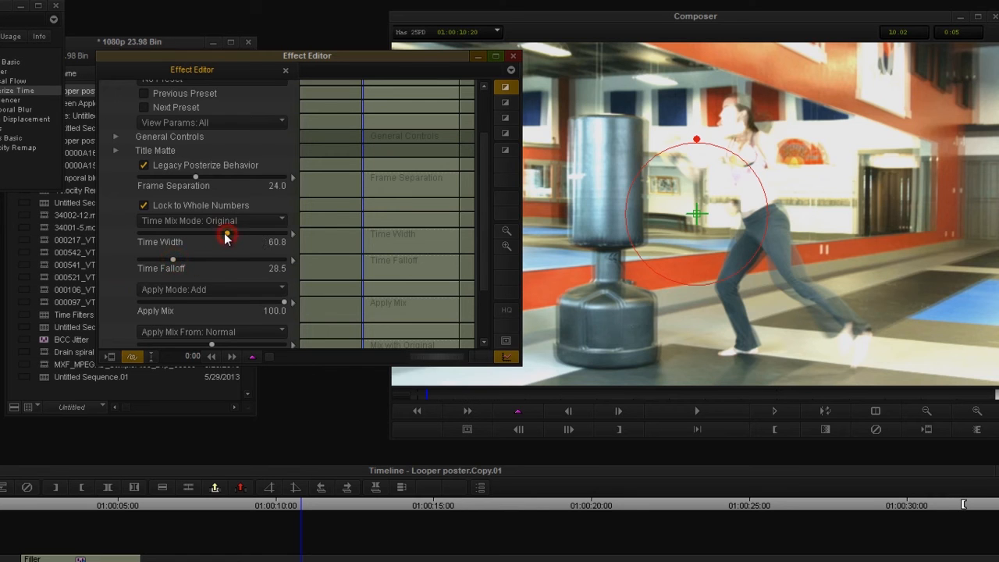
drag(295, 499, 329, 523)
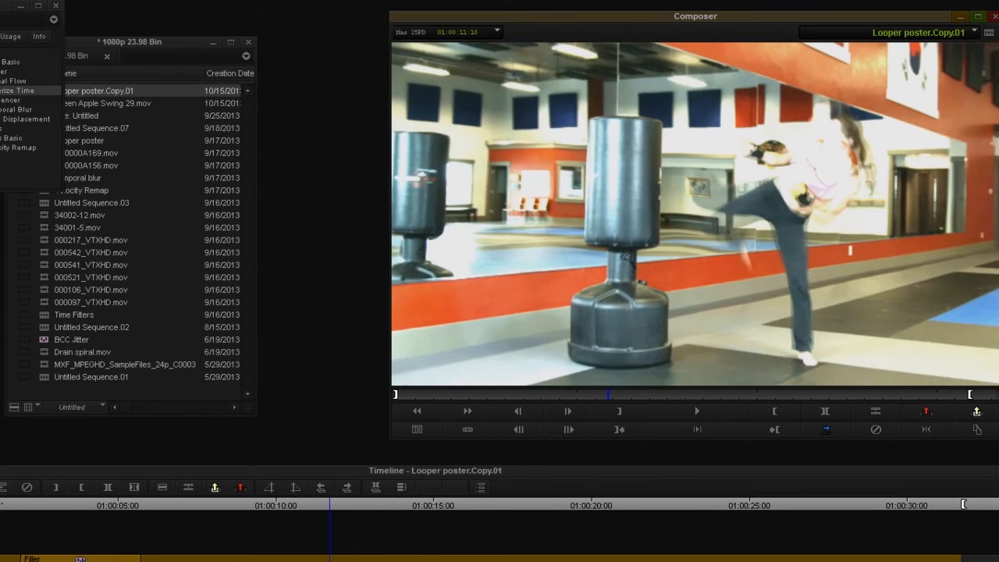
key(shift+F10)
Lower Time Width to about 33 and Time Falloff to about 10.5, preview the clip and reopen the settings at 01:00:15:24
click(188, 299)
click(153, 324)
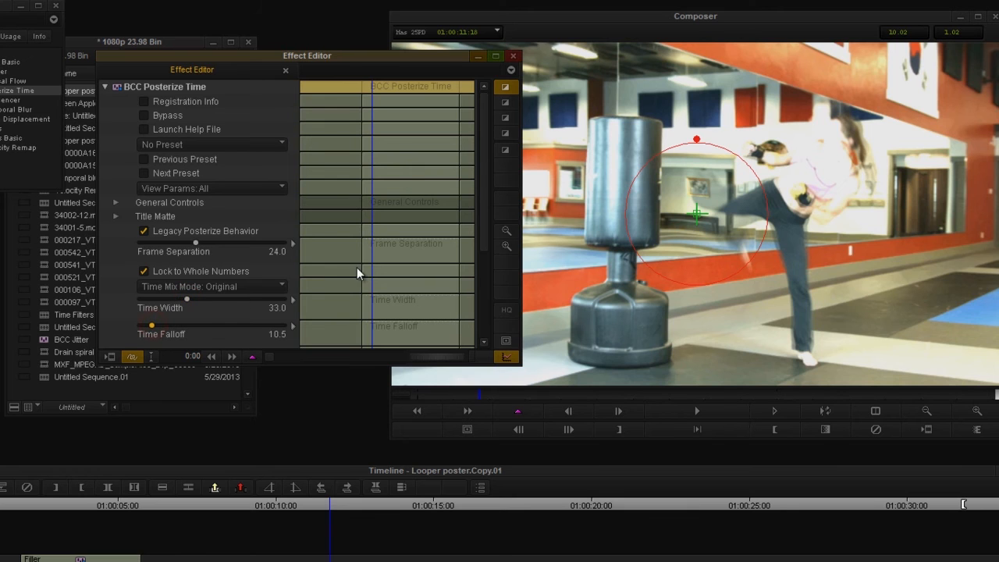
click(300, 507)
key(space)
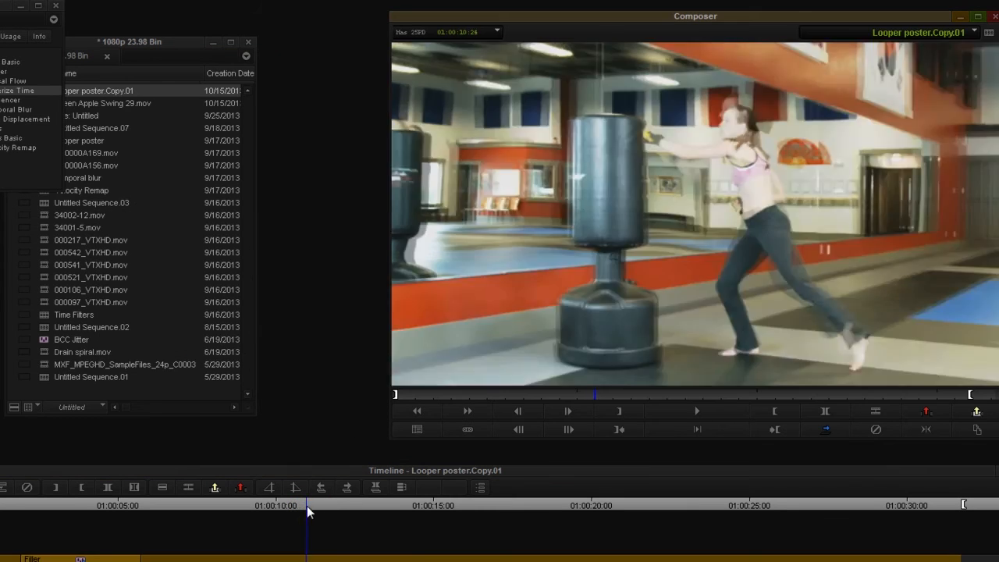
drag(348, 507, 466, 506)
click(1, 487)
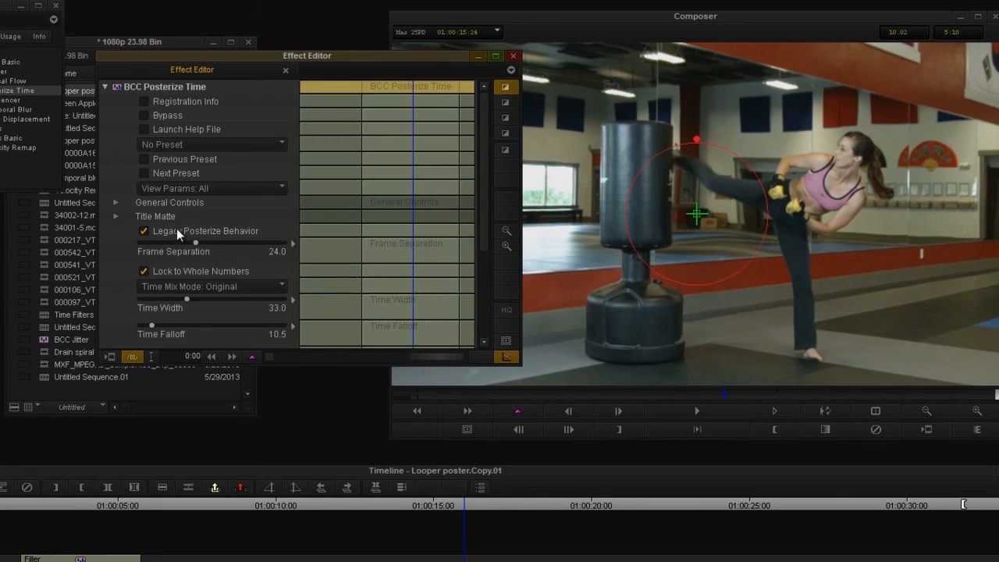
Set Frame Separation to 12, preview the clip and reopen the effect settings at 01:00:13:23
click(196, 244)
text(12)
drag(301, 509, 402, 479)
key(F8)
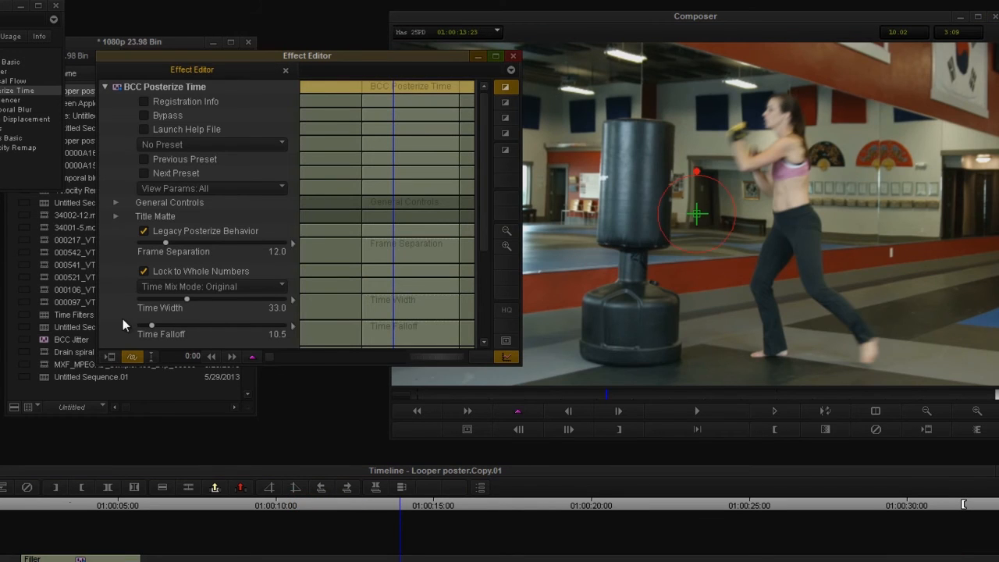
Lower Time Width to 0 and raise Time Falloff to about 86.6
drag(152, 300, 135, 304)
drag(197, 323, 243, 323)
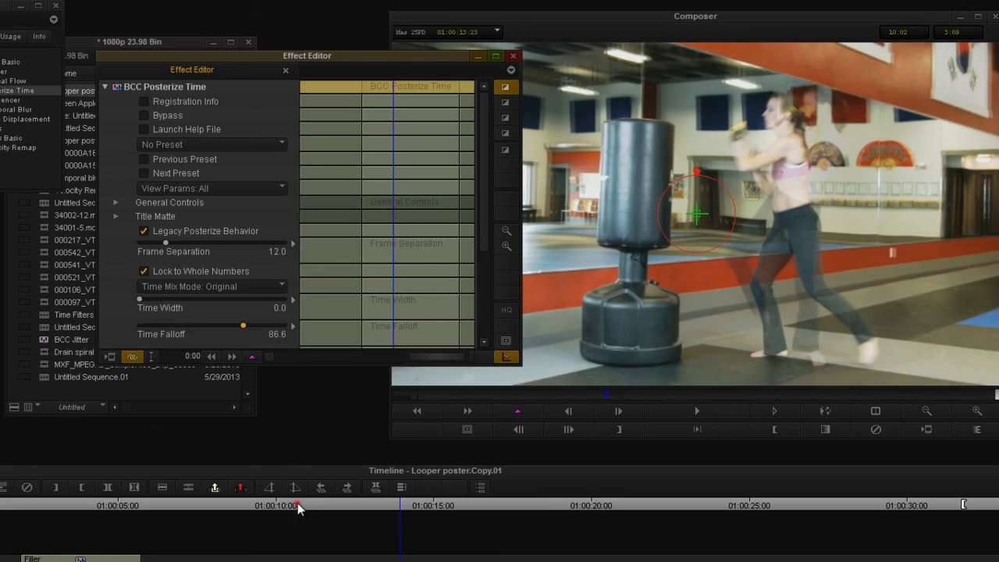